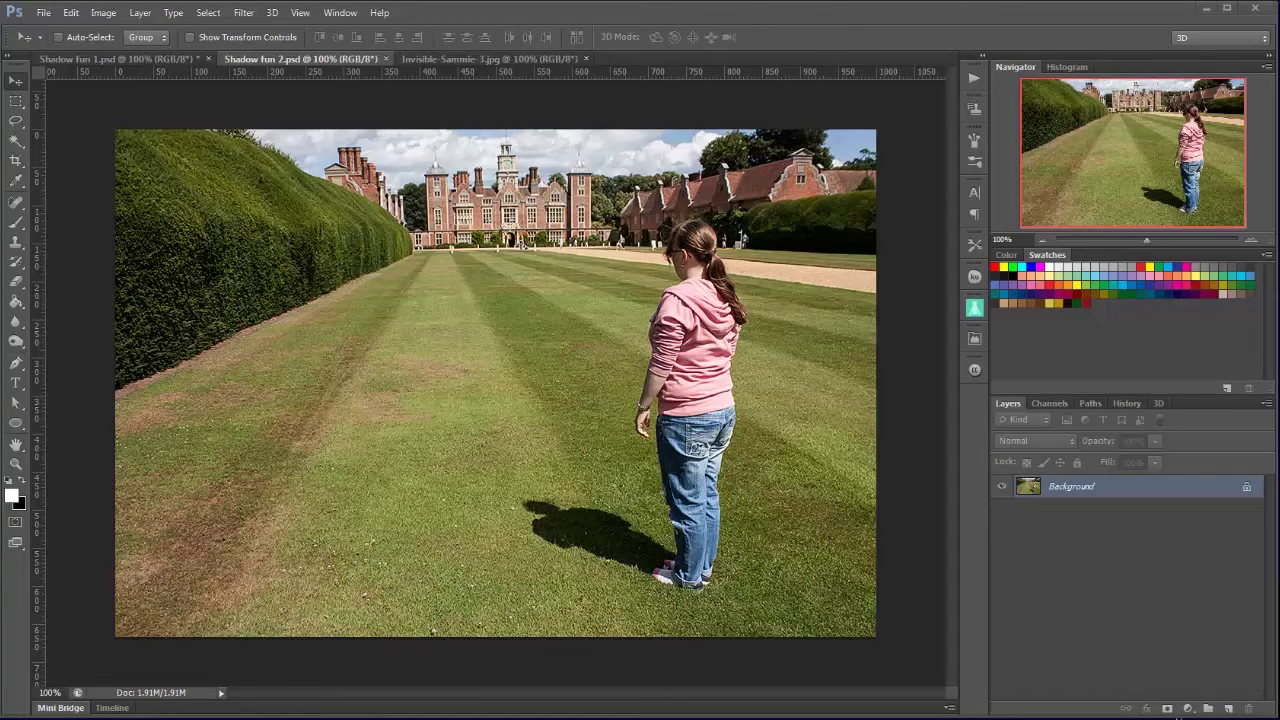
Compare the shoes photo in Shadow fun 1.psd with the girl photo, ending on Shadow fun 2.psd
{"action": "left_click", "coordinate": [115, 61]}
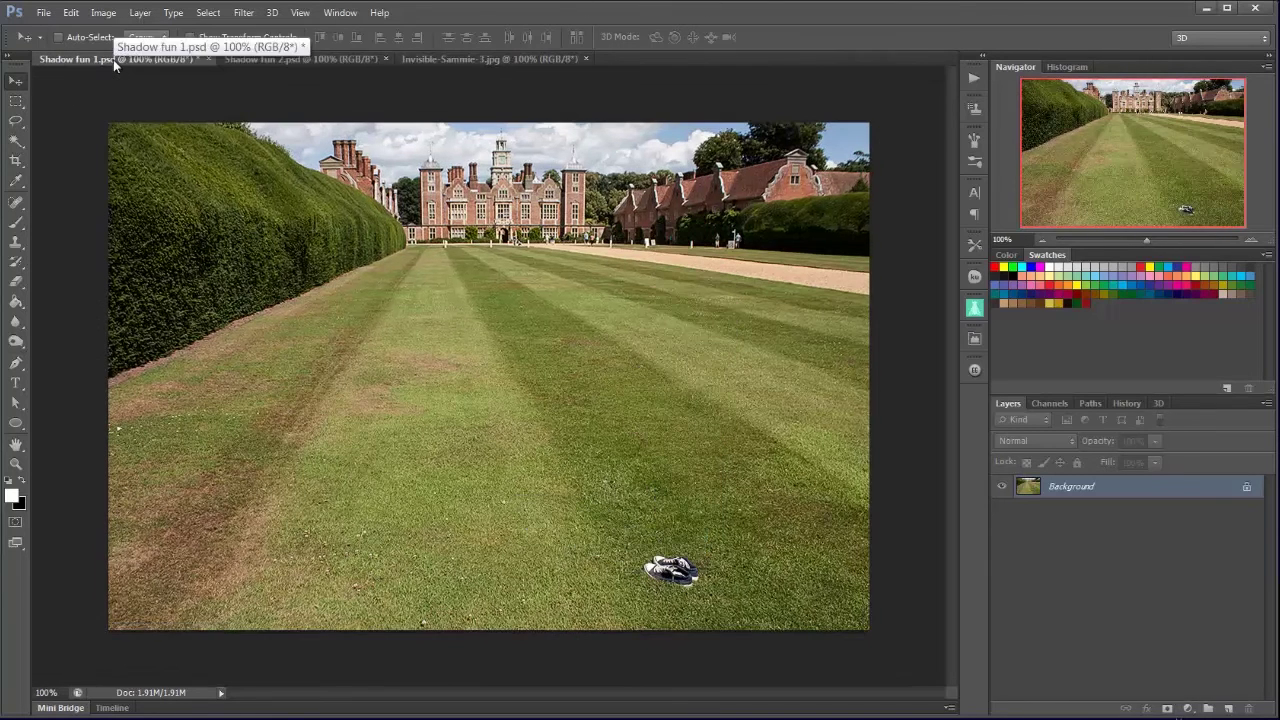
{"action": "left_click", "coordinate": [302, 58]}
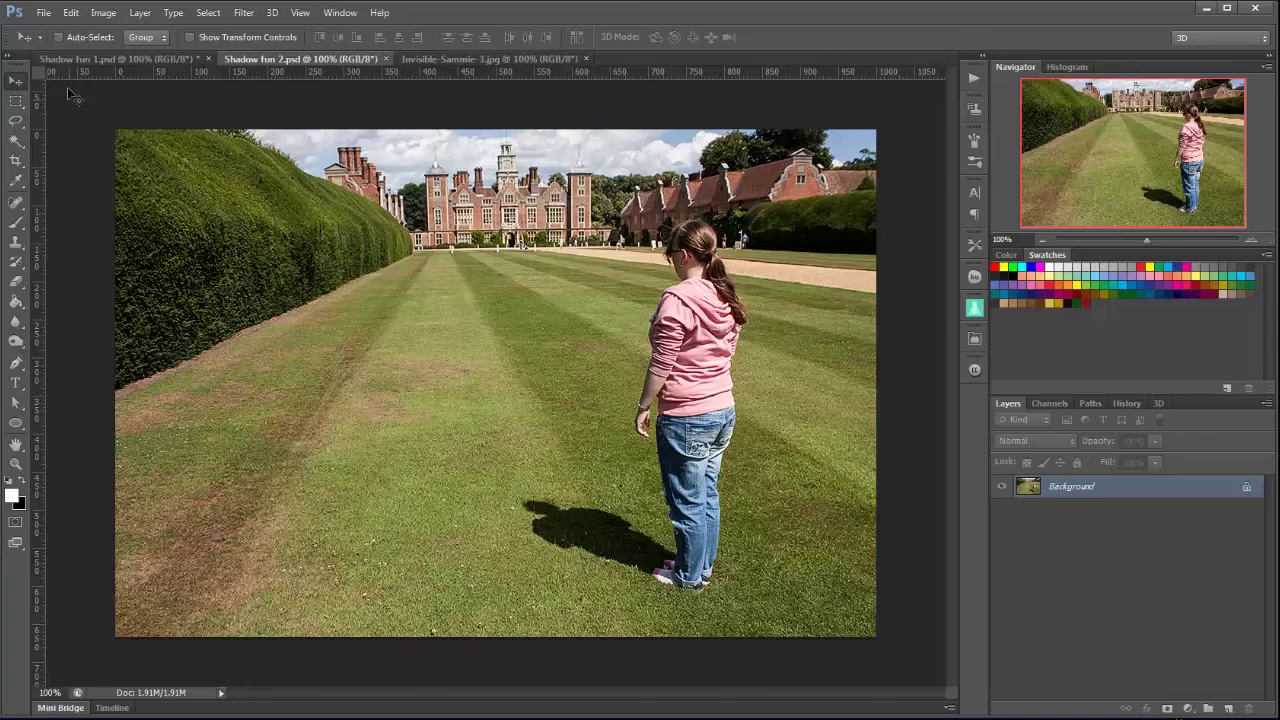
{"action": "left_click", "coordinate": [85, 61]}
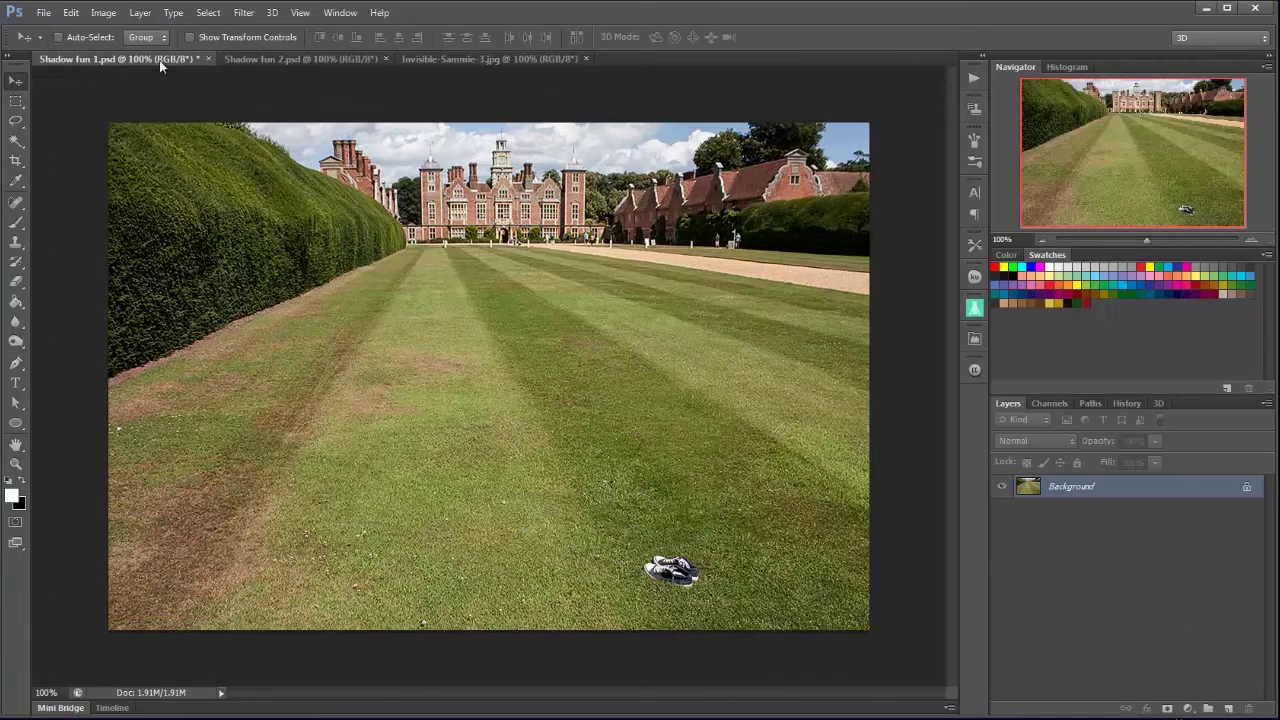
{"action": "left_click", "coordinate": [268, 61]}
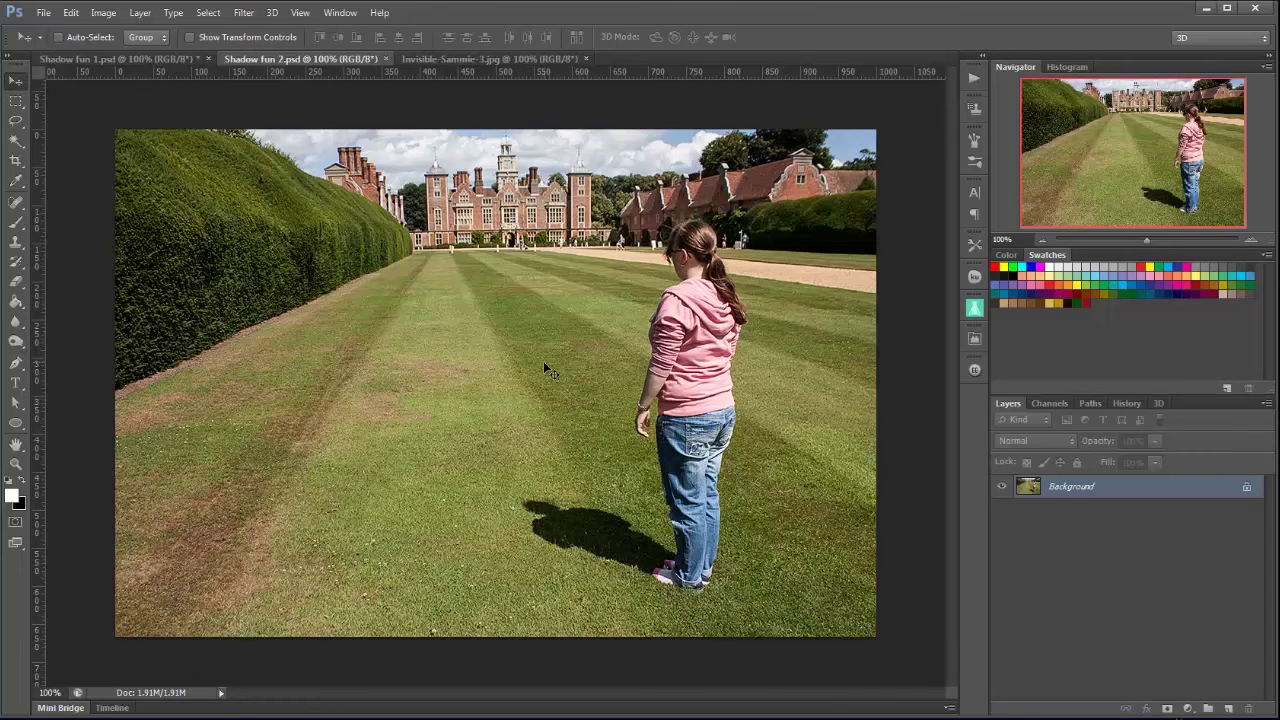
Drag the girl photo into Shadow fun 1.psd as Layer 1, then hide it to see the shoes
{"action": "left_click", "coordinate": [115, 60]}
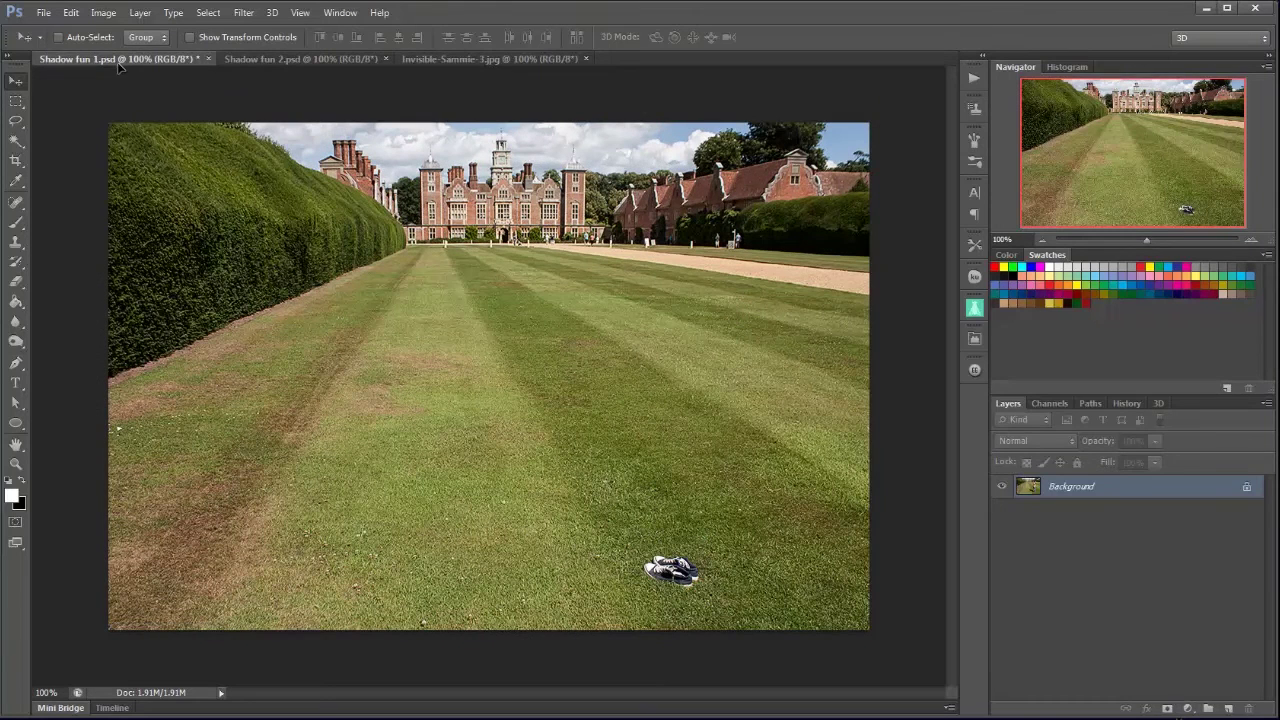
{"action": "left_click_drag", "start_coordinate": [118, 65], "coordinate": [153, 95]}
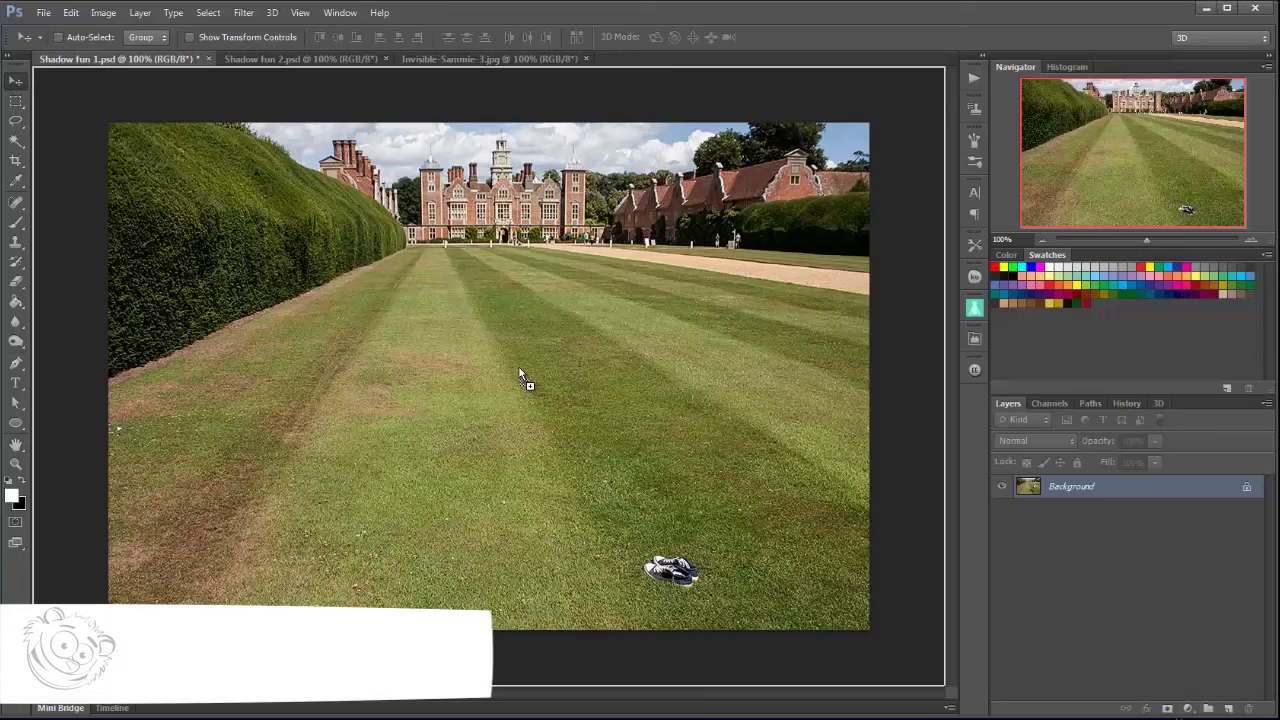
{"action": "left_click_drag", "start_coordinate": [519, 367], "coordinate": [518, 365]}
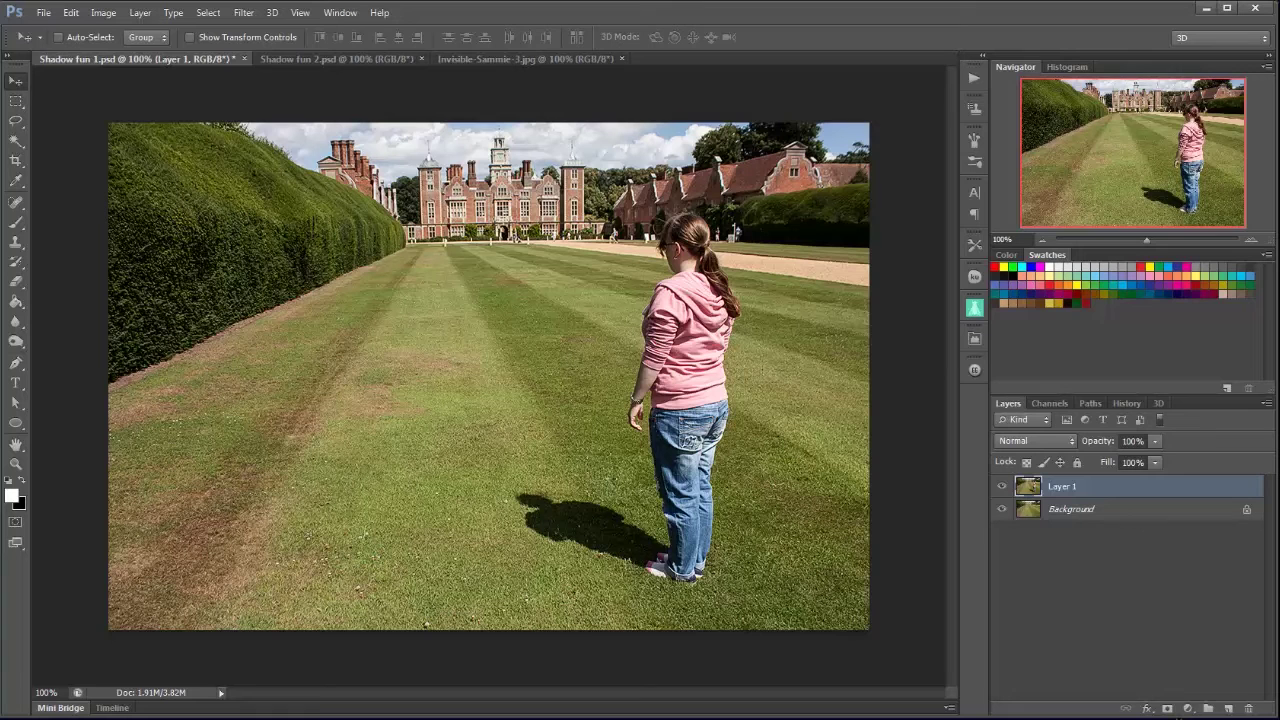
{"action": "left_click", "coordinate": [1002, 486]}
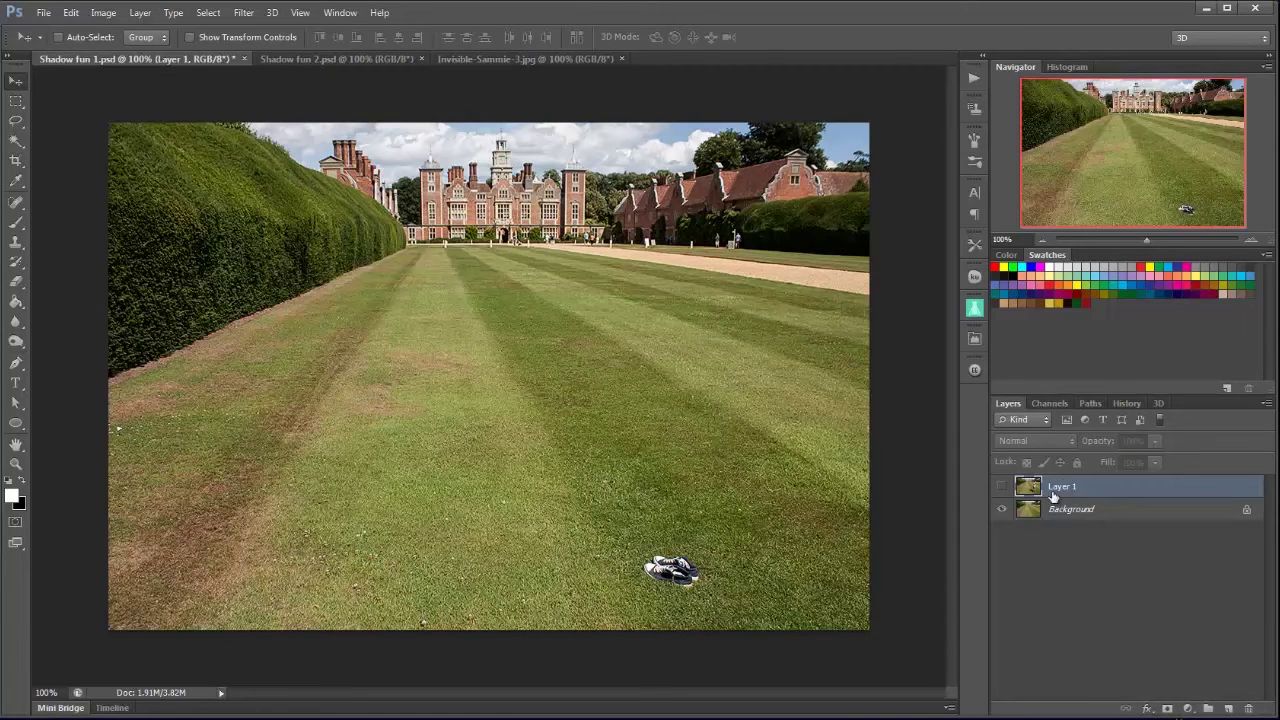
Show Layer 1, select it with Background, and auto-align both using Auto projection
{"action": "left_click", "coordinate": [1002, 487]}
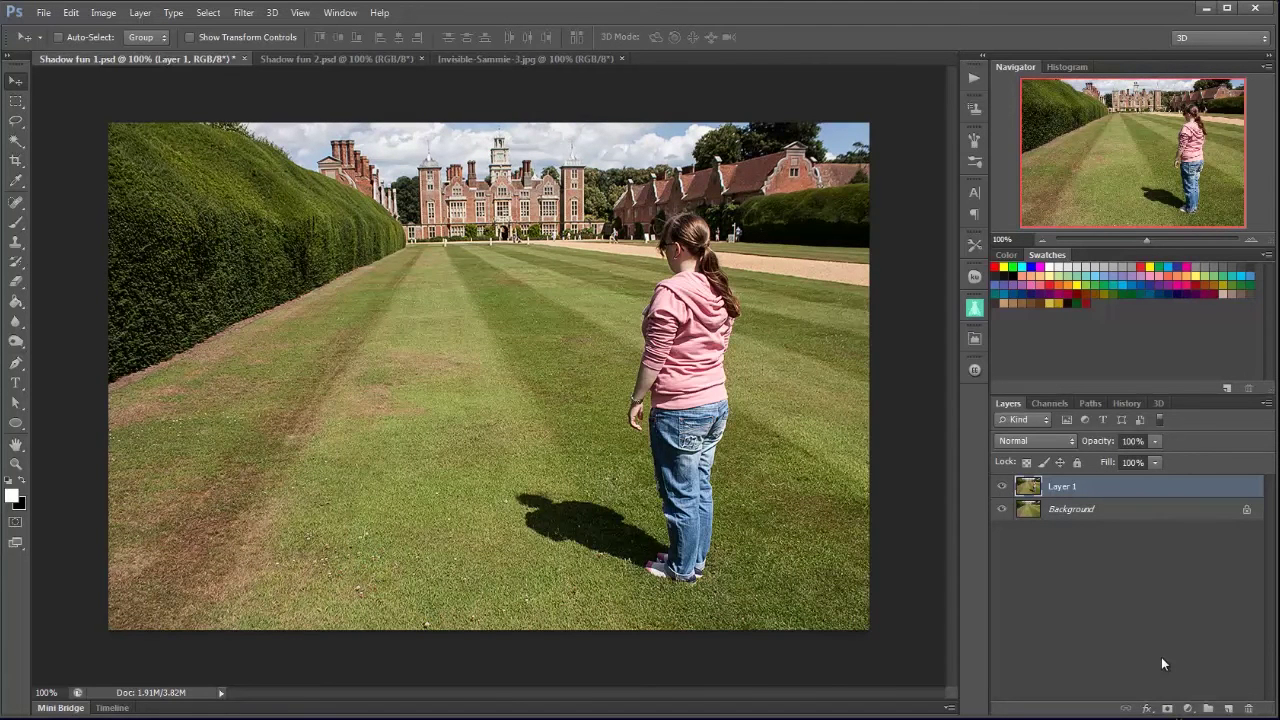
{"action": "left_click", "coordinate": [1117, 512], "text": "shift"}
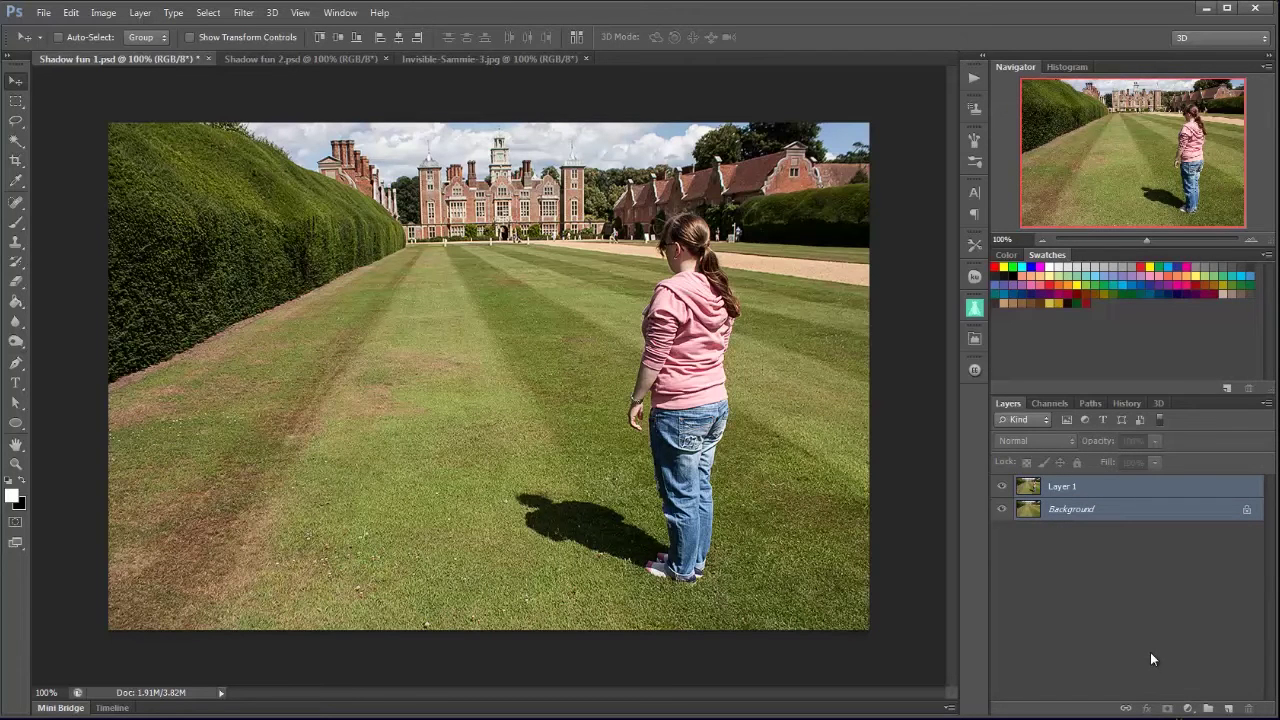
{"action": "left_click", "coordinate": [71, 13]}
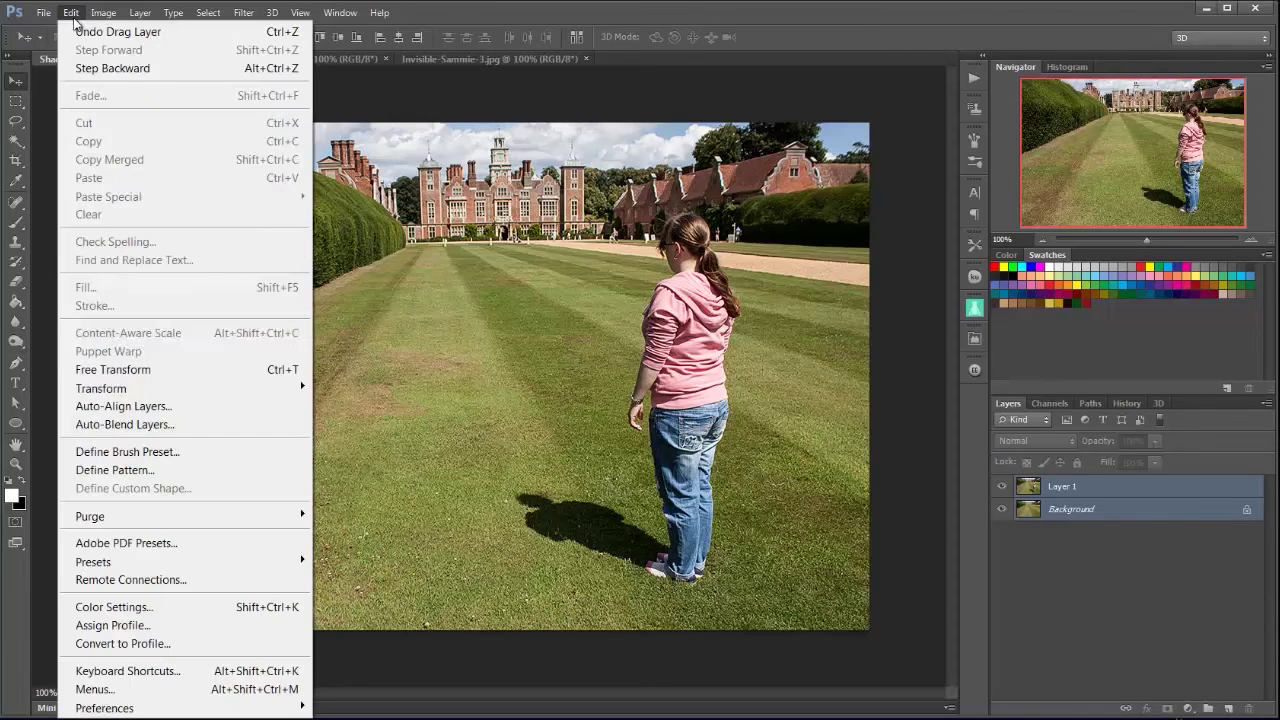
{"action": "left_click", "coordinate": [160, 406]}
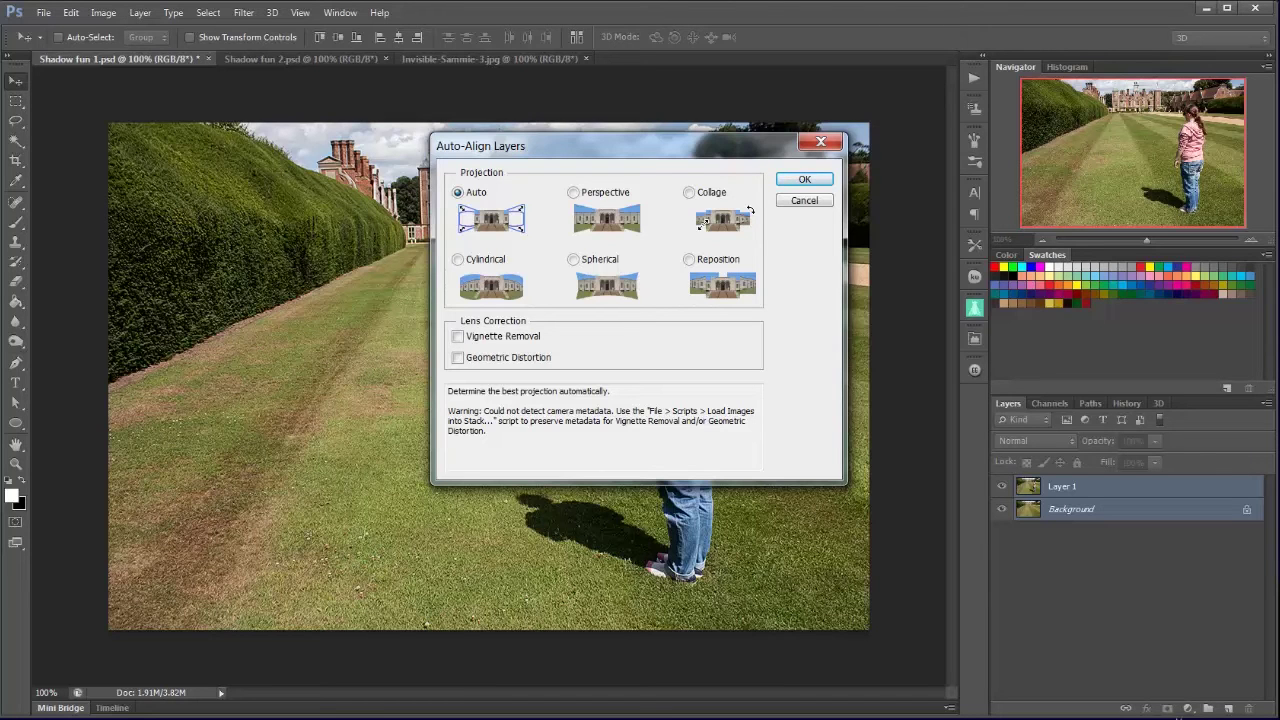
{"action": "left_click", "coordinate": [804, 180]}
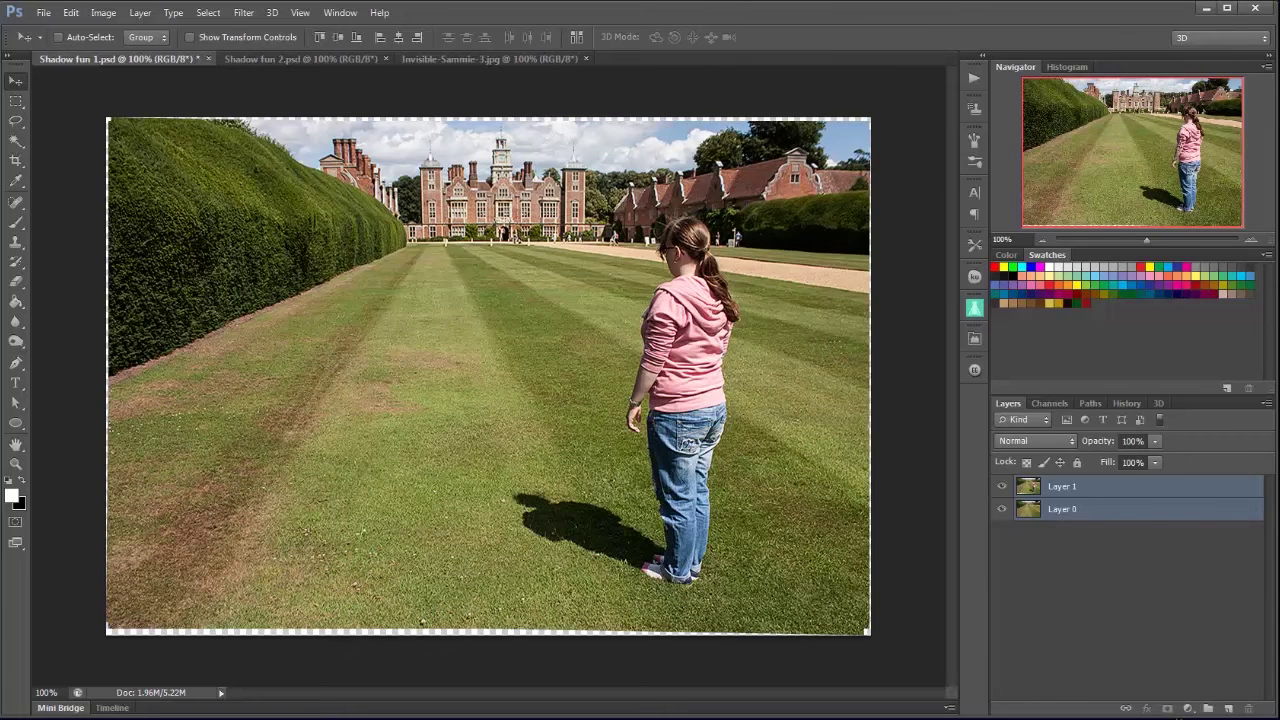
Toggle Layer 1 on and off to verify alignment with the shoes, then add a white mask
{"action": "left_click", "coordinate": [1104, 493]}
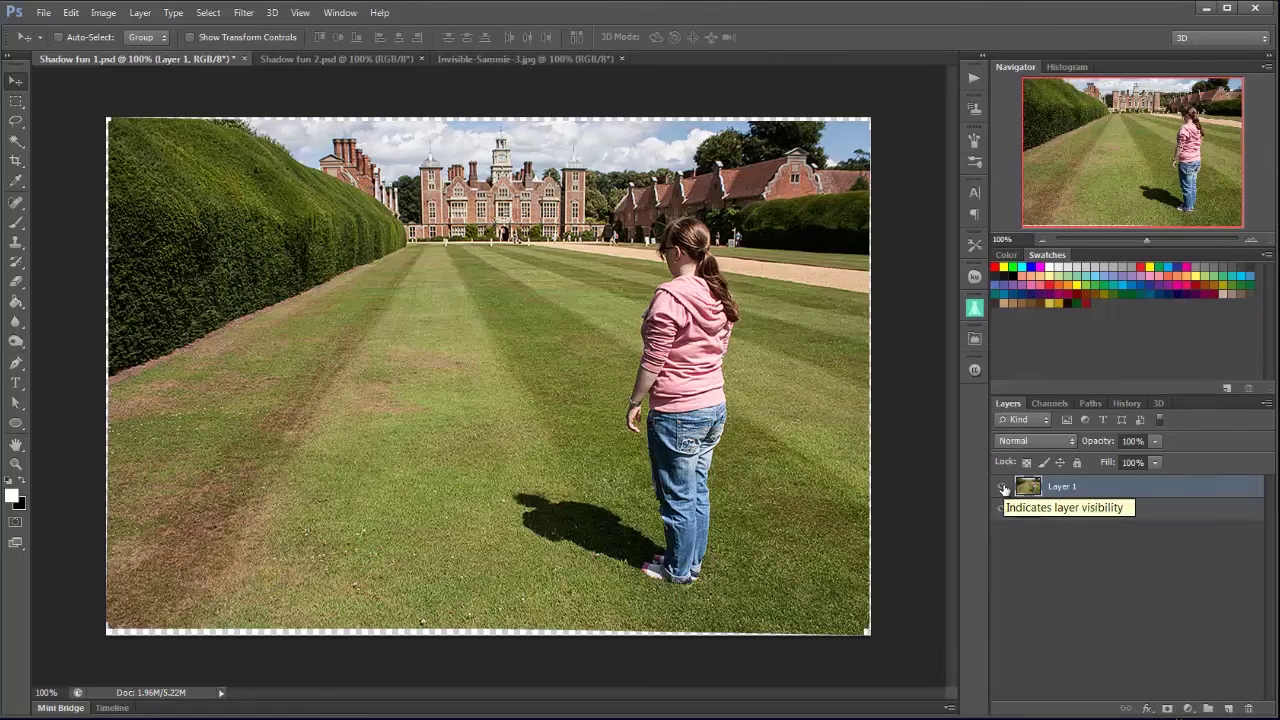
{"action": "left_click", "coordinate": [1003, 487]}
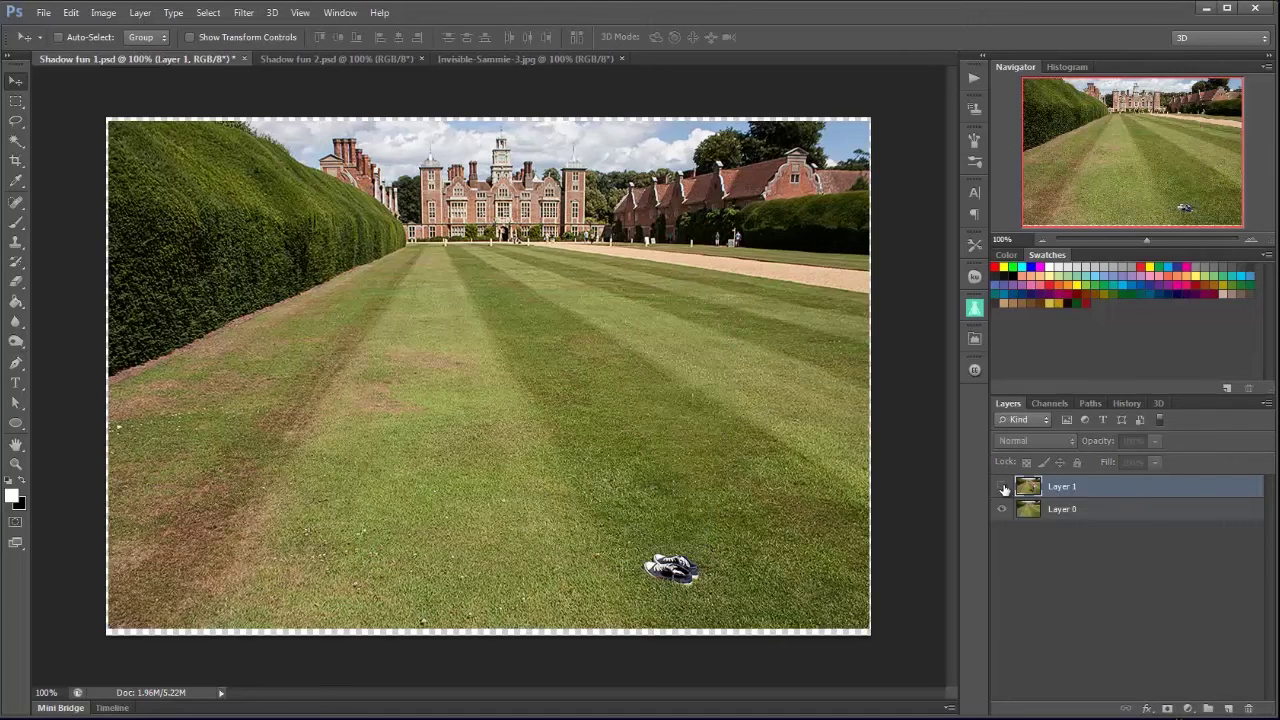
{"action": "left_click", "coordinate": [1003, 487]}
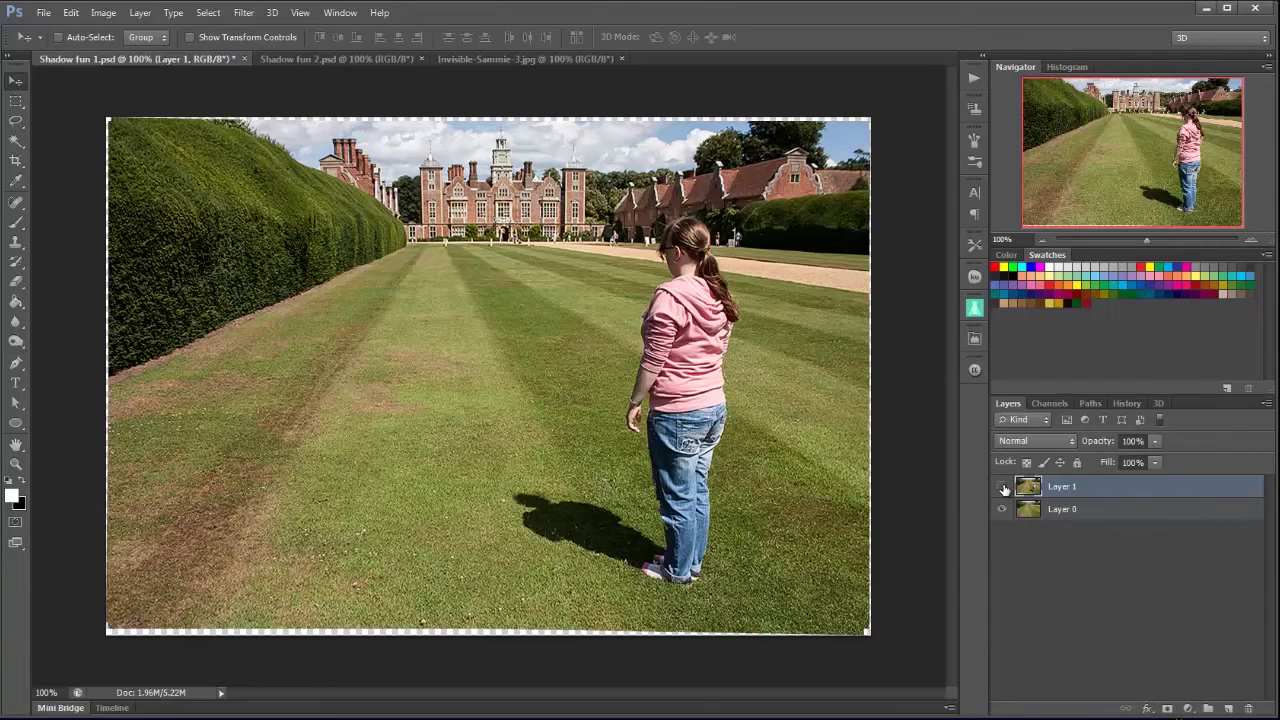
{"action": "left_click", "coordinate": [1003, 487]}
{"action": "left_click", "coordinate": [1003, 487]}
{"action": "left_click", "coordinate": [1166, 709]}
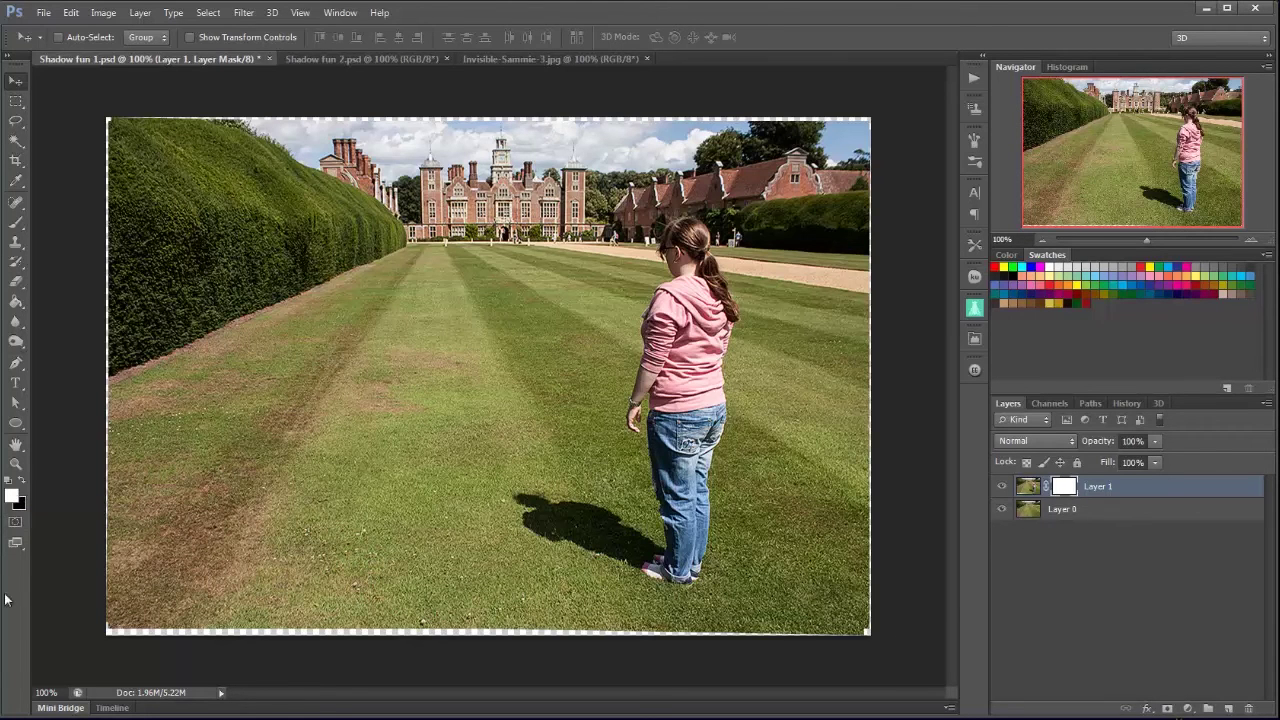
Paint black with an 80 px soft brush on Layer 1's mask to hide the girl's head and body
{"action": "left_click", "coordinate": [22, 482]}
{"action": "left_click", "coordinate": [15, 222]}
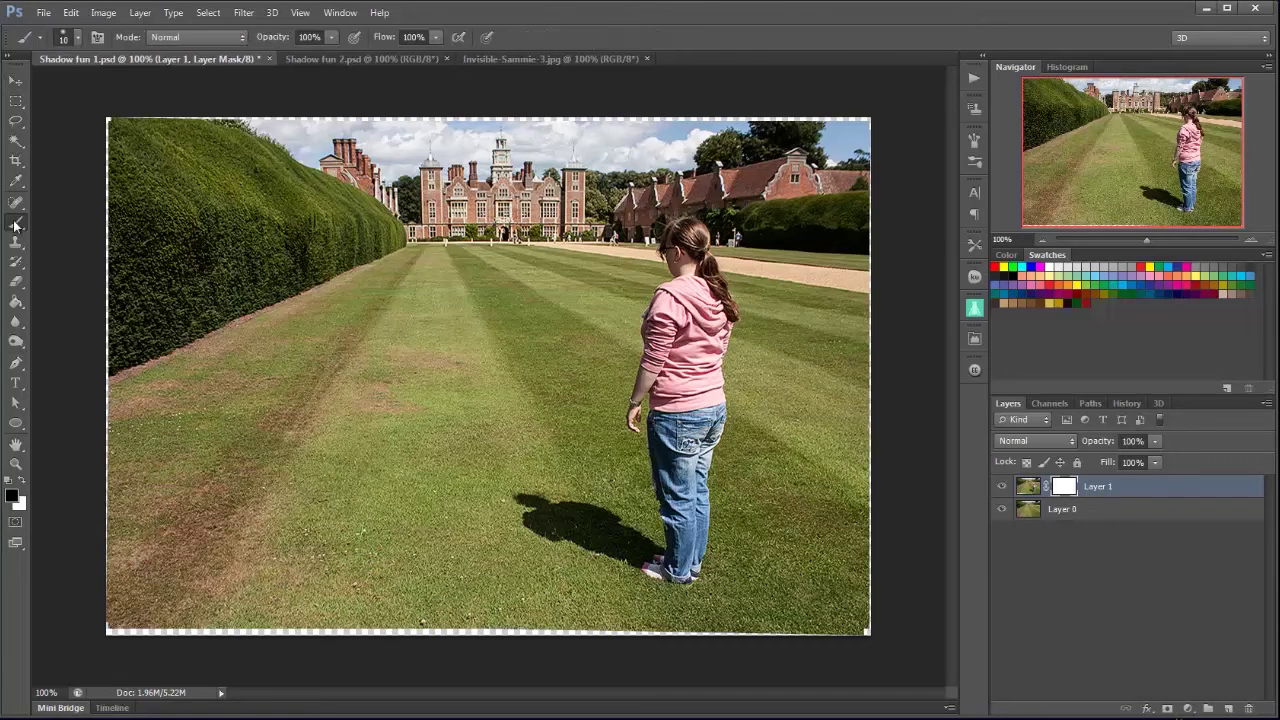
{"action": "left_click", "coordinate": [78, 38]}
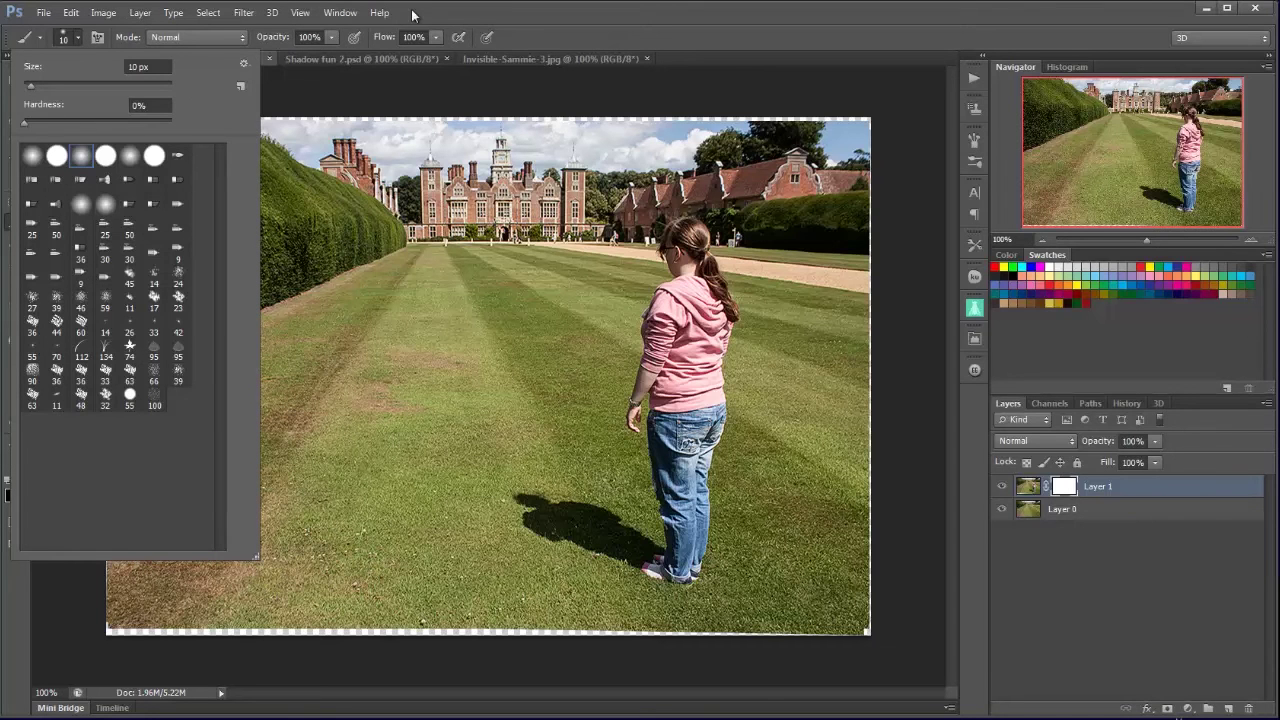
{"action": "left_click", "coordinate": [80, 39]}
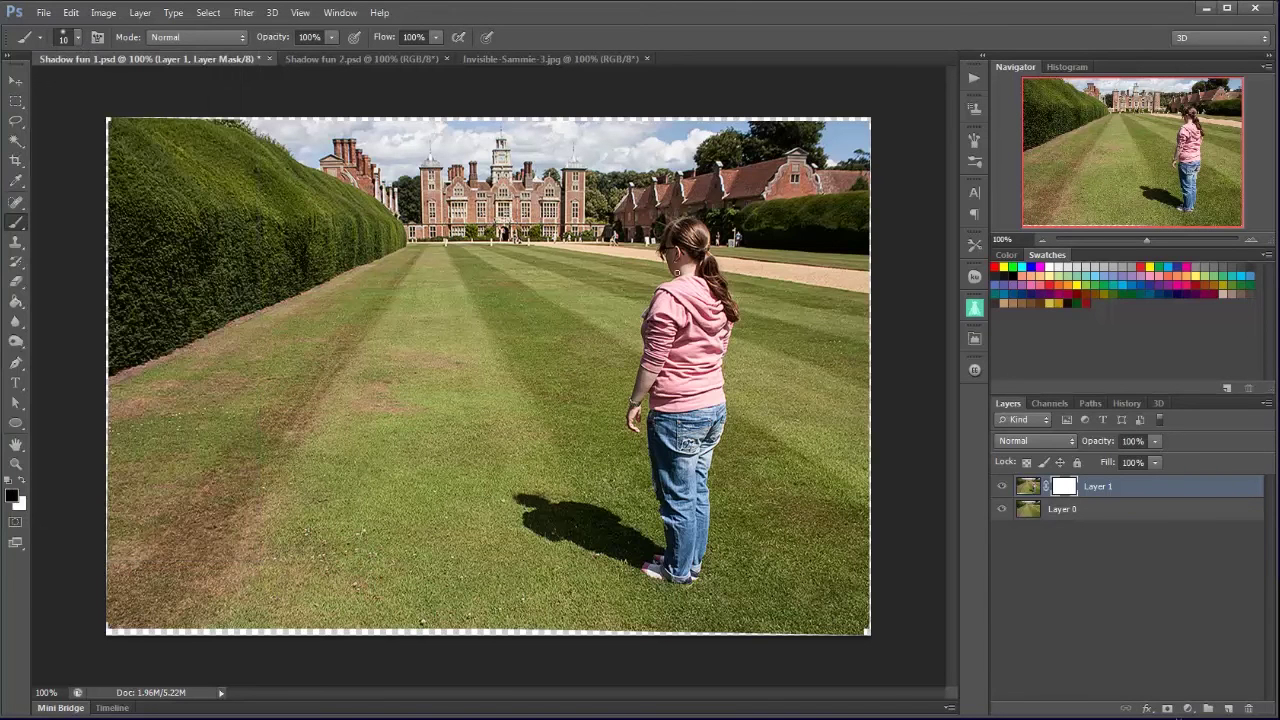
{"action": "key", "text": "bracketright"}
{"action": "key", "text": "bracketright"}
{"action": "key", "text": "bracketright"}
{"action": "key", "text": "bracketright"}
{"action": "key", "text": "bracketright"}
{"action": "key", "text": "bracketright"}
{"action": "mouse_move", "coordinate": [680, 237]}
{"action": "left_mouse_down"}
{"action": "mouse_move", "coordinate": [624, 265]}
{"action": "mouse_move", "coordinate": [703, 258]}
{"action": "mouse_move", "coordinate": [624, 295]}
{"action": "mouse_move", "coordinate": [730, 296]}
{"action": "mouse_move", "coordinate": [580, 341]}
{"action": "mouse_move", "coordinate": [743, 345]}
{"action": "mouse_move", "coordinate": [749, 368]}
{"action": "mouse_move", "coordinate": [612, 418]}
{"action": "mouse_move", "coordinate": [697, 394]}
{"action": "mouse_move", "coordinate": [761, 412]}
{"action": "mouse_move", "coordinate": [633, 366]}
{"action": "mouse_move", "coordinate": [624, 379]}
{"action": "mouse_move", "coordinate": [719, 496]}
{"action": "mouse_move", "coordinate": [675, 461]}
{"action": "mouse_move", "coordinate": [591, 448]}
{"action": "mouse_move", "coordinate": [724, 505]}
{"action": "mouse_move", "coordinate": [714, 514]}
{"action": "mouse_move", "coordinate": [637, 491]}
{"action": "mouse_move", "coordinate": [727, 537]}
{"action": "mouse_move", "coordinate": [649, 510]}
{"action": "mouse_move", "coordinate": [689, 529]}
{"action": "mouse_move", "coordinate": [627, 532]}
{"action": "left_mouse_up"}
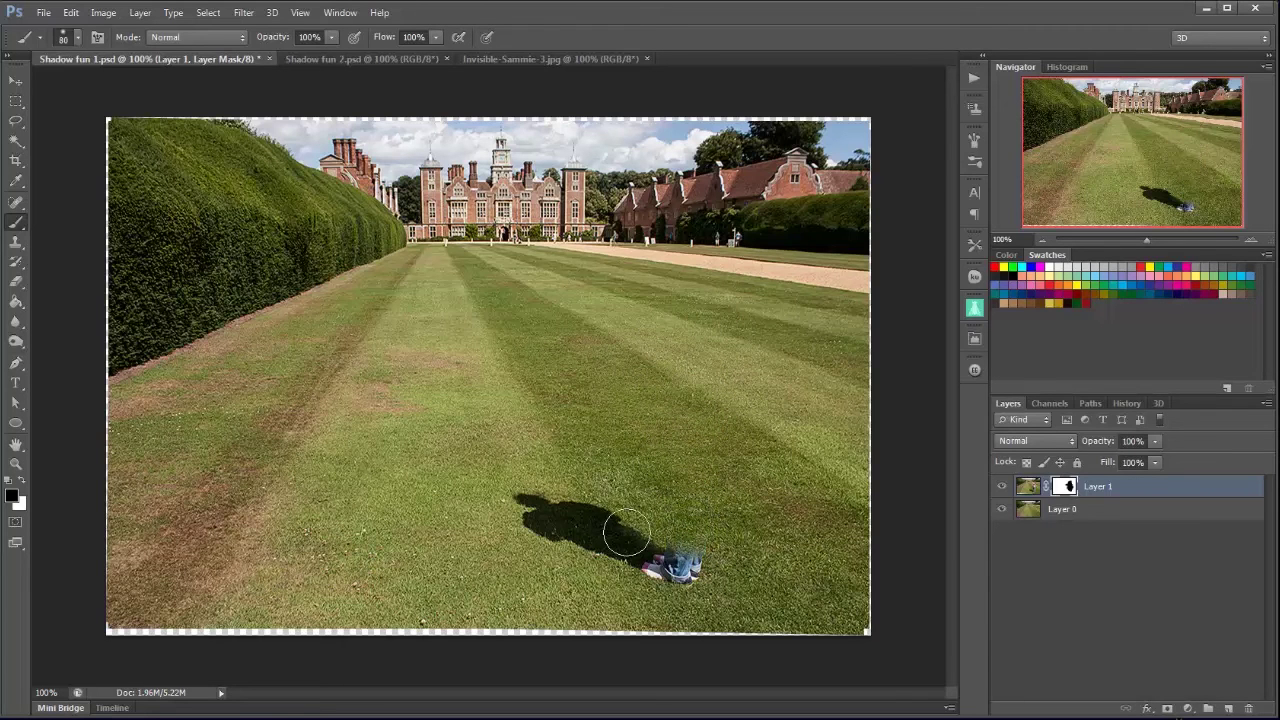
Zoom in on the shoes and paint out the leftover jeans with a 25 px black brush
{"action": "left_click", "coordinate": [1251, 241]}
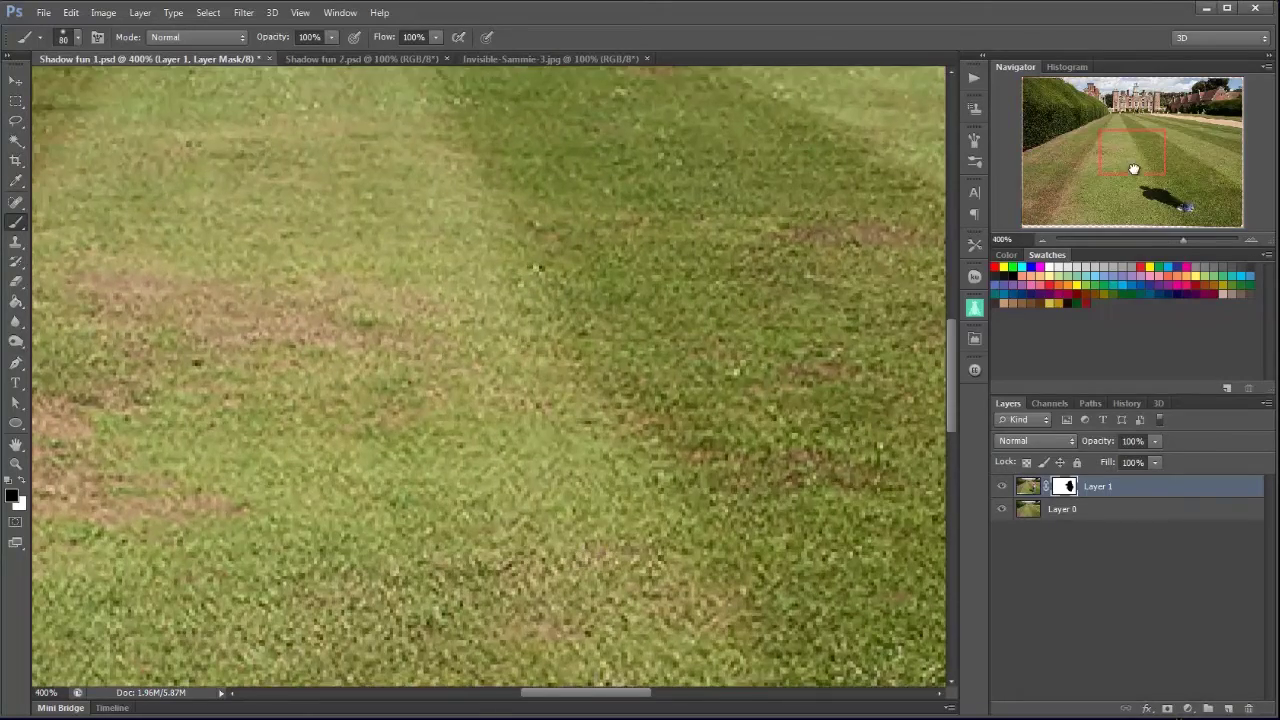
{"action": "left_click_drag", "start_coordinate": [1134, 171], "coordinate": [1180, 205]}
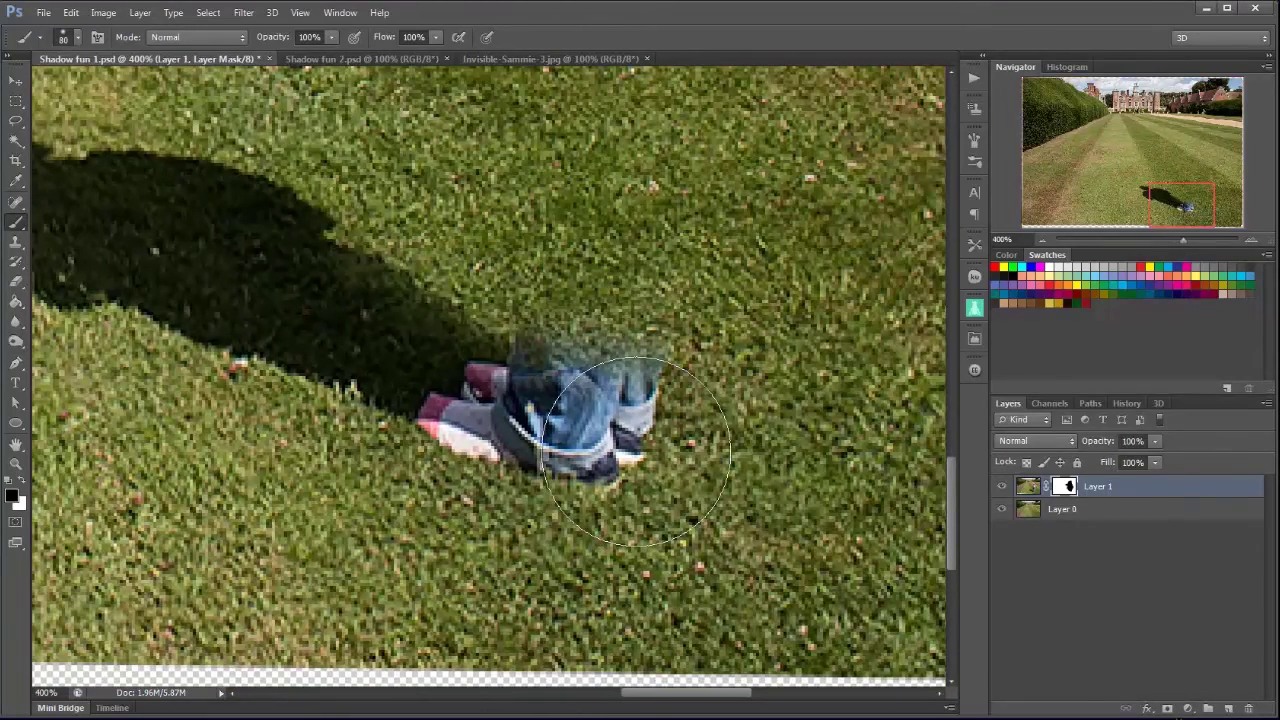
{"action": "key", "text": "bracketleft"}
{"action": "key", "text": "bracketleft"}
{"action": "key", "text": "bracketleft"}
{"action": "key", "text": "bracketleft"}
{"action": "key", "text": "bracketleft"}
{"action": "key", "text": "bracketleft"}
{"action": "key", "text": "bracketleft"}
{"action": "key", "text": "bracketleft"}
{"action": "key", "text": "bracketleft"}
{"action": "key", "text": "bracketleft"}
{"action": "key", "text": "bracketleft"}
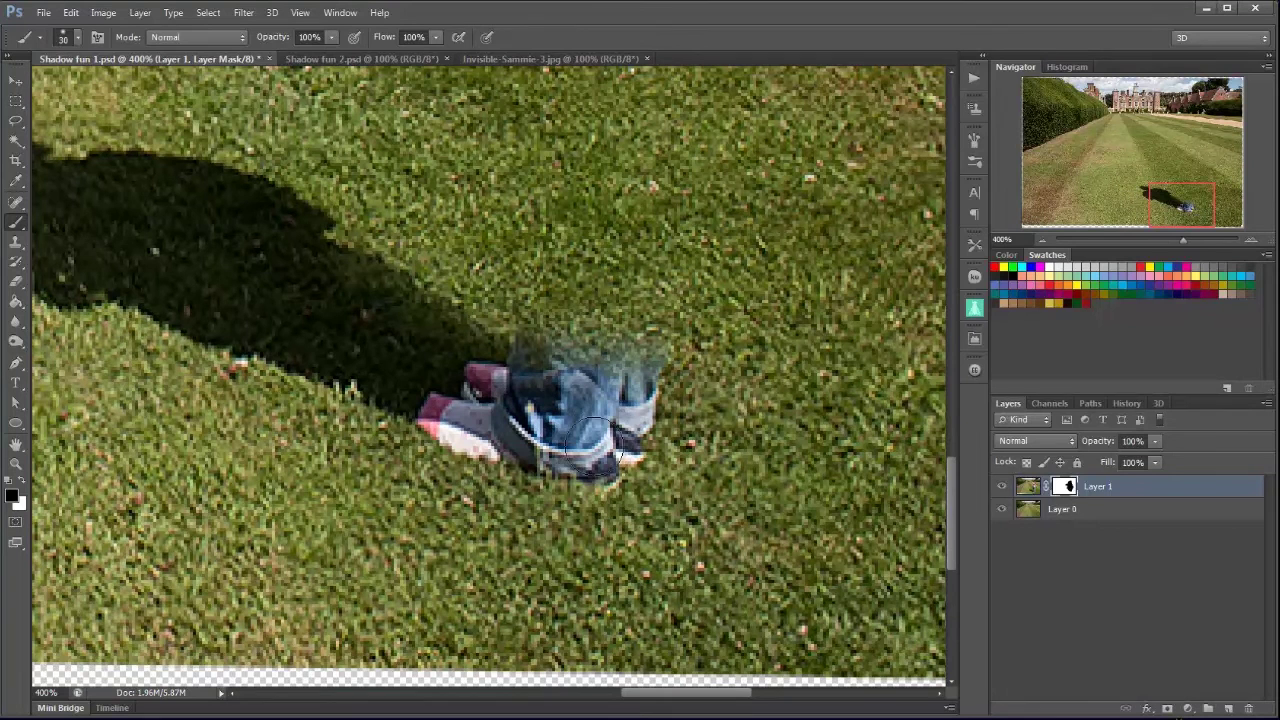
{"action": "mouse_move", "coordinate": [588, 447]}
{"action": "left_mouse_down"}
{"action": "mouse_move", "coordinate": [637, 437]}
{"action": "mouse_move", "coordinate": [609, 471]}
{"action": "mouse_move", "coordinate": [618, 413]}
{"action": "mouse_move", "coordinate": [646, 435]}
{"action": "mouse_move", "coordinate": [565, 388]}
{"action": "mouse_move", "coordinate": [576, 372]}
{"action": "mouse_move", "coordinate": [533, 394]}
{"action": "mouse_move", "coordinate": [492, 394]}
{"action": "mouse_move", "coordinate": [486, 456]}
{"action": "mouse_move", "coordinate": [453, 439]}
{"action": "mouse_move", "coordinate": [462, 414]}
{"action": "mouse_move", "coordinate": [512, 392]}
{"action": "left_mouse_up"}
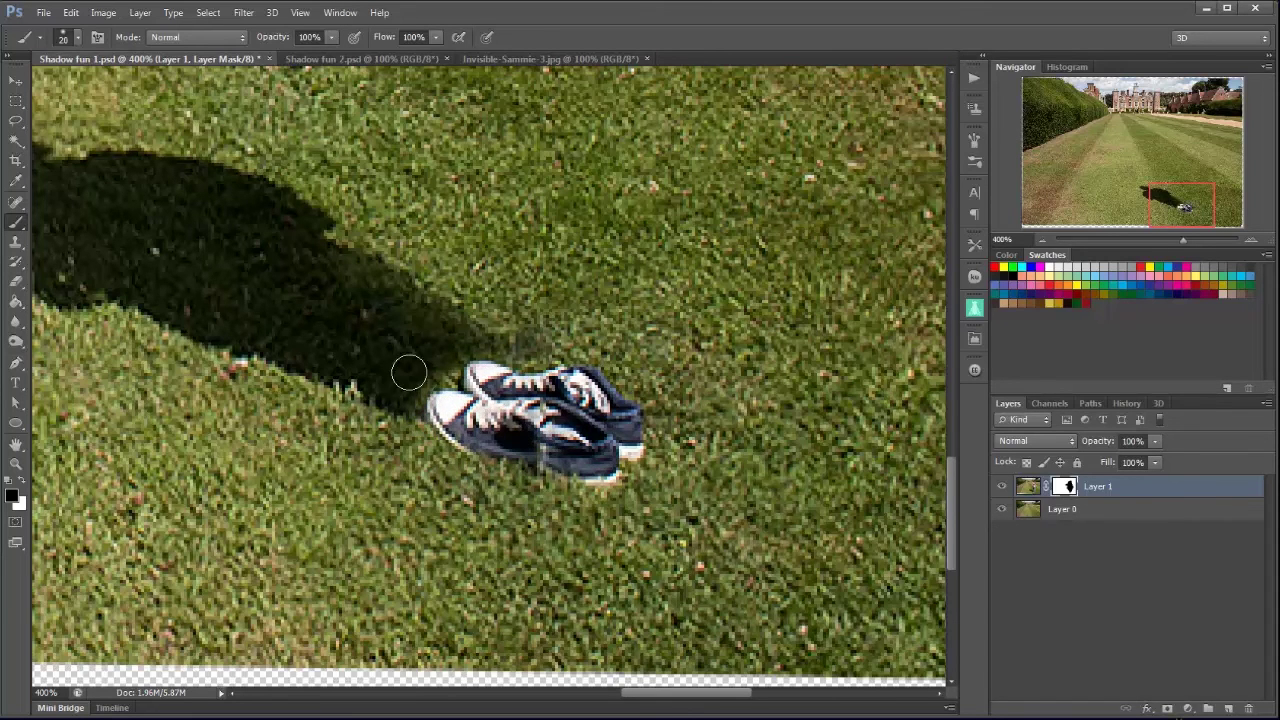
Paint white with a smaller brush to extend the shadow so it reaches the shoes
{"action": "key", "text": "bracketleft"}
{"action": "key", "text": "bracketleft"}
{"action": "key", "text": "bracketleft"}
{"action": "key", "text": "bracketleft"}
{"action": "key", "text": "bracketleft"}
{"action": "key", "text": "bracketleft"}
{"action": "left_click", "coordinate": [23, 480]}
{"action": "mouse_move", "coordinate": [405, 402]}
{"action": "left_mouse_down"}
{"action": "mouse_move", "coordinate": [413, 425]}
{"action": "mouse_move", "coordinate": [427, 383]}
{"action": "mouse_move", "coordinate": [453, 384]}
{"action": "mouse_move", "coordinate": [471, 350]}
{"action": "mouse_move", "coordinate": [484, 355]}
{"action": "left_mouse_up"}
Reveal more of the shoe's centre with a 25 px white brush, then zoom back out
{"action": "key", "text": "bracketright"}
{"action": "key", "text": "bracketright"}
{"action": "key", "text": "bracketright"}
{"action": "key", "text": "bracketright"}
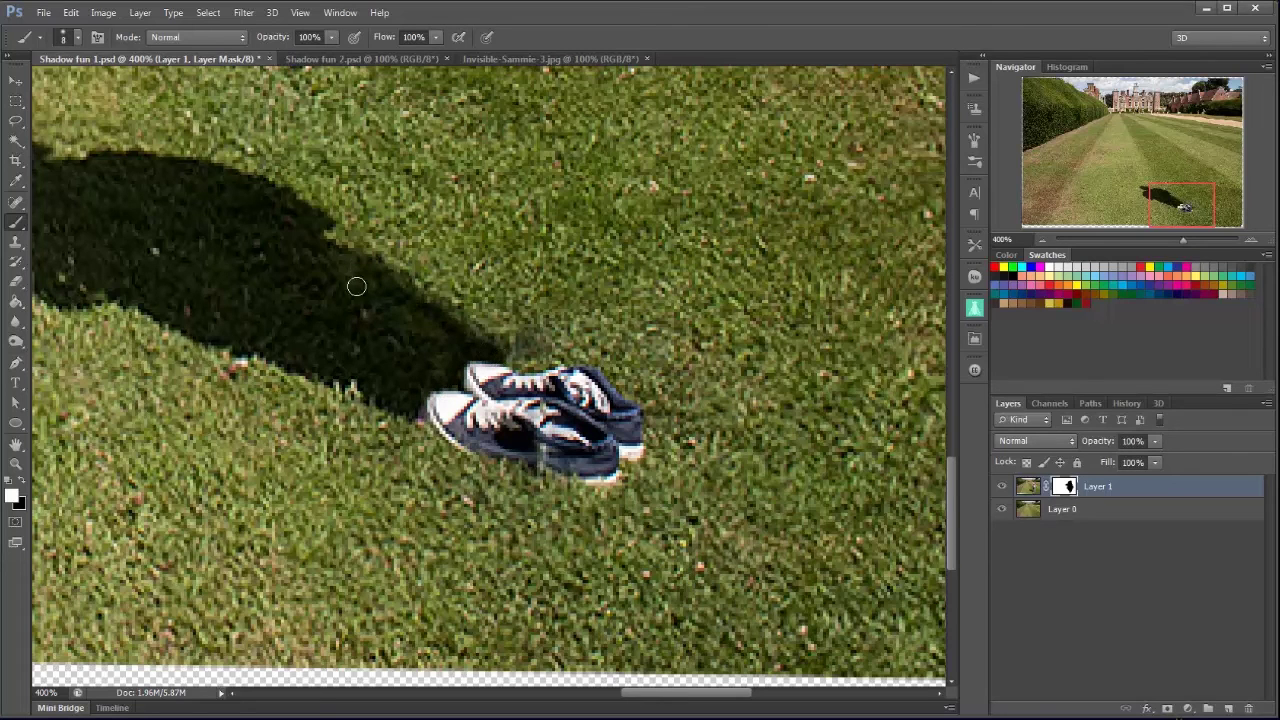
{"action": "key", "text": "bracketright"}
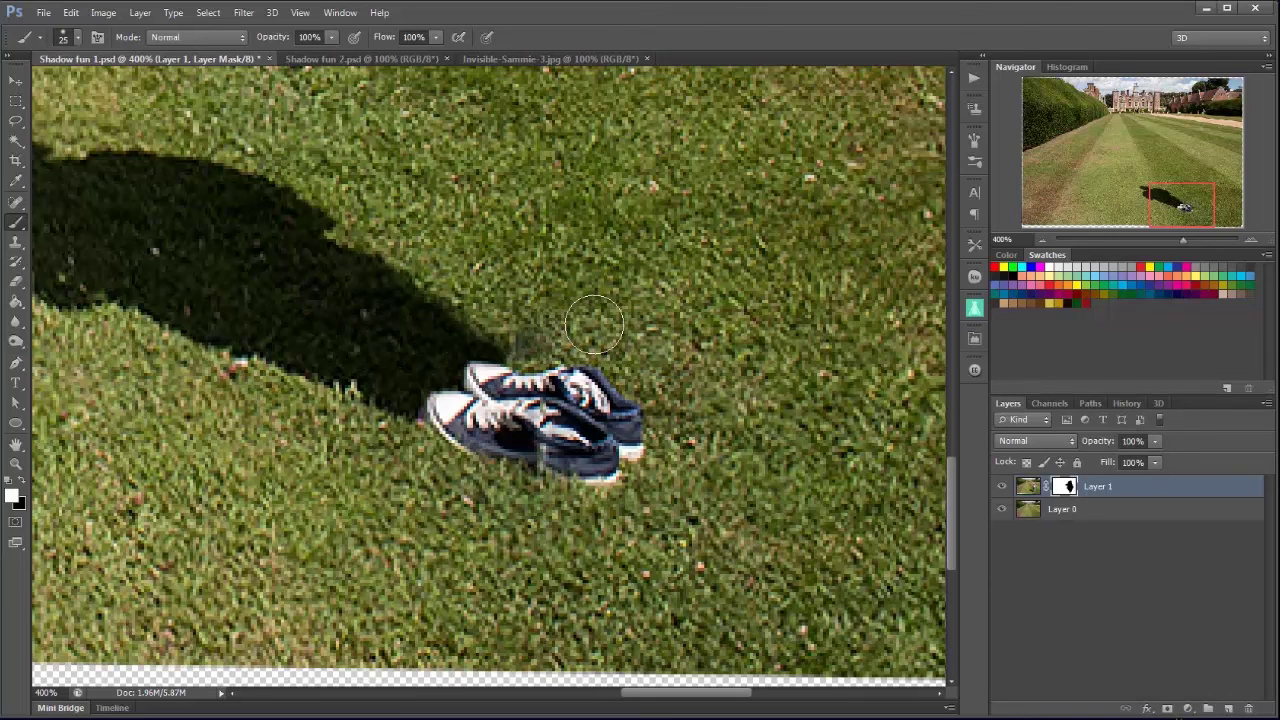
{"action": "key", "text": "x"}
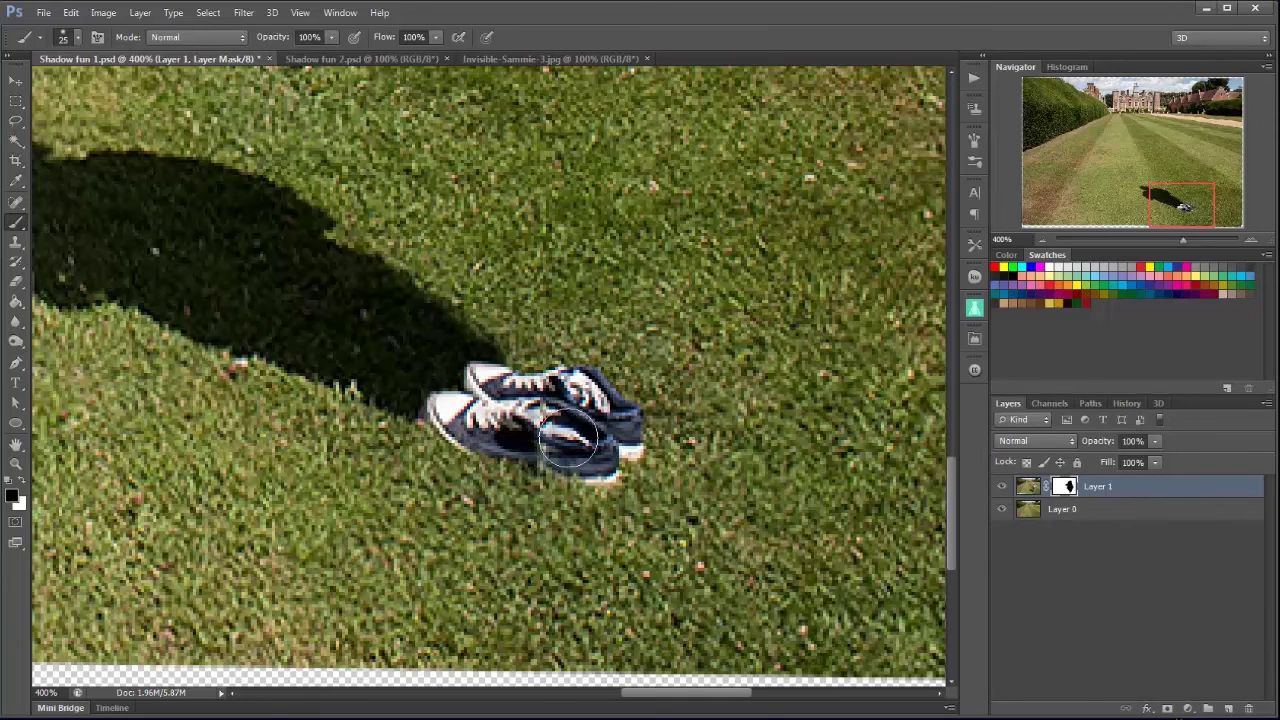
{"action": "key", "text": "x"}
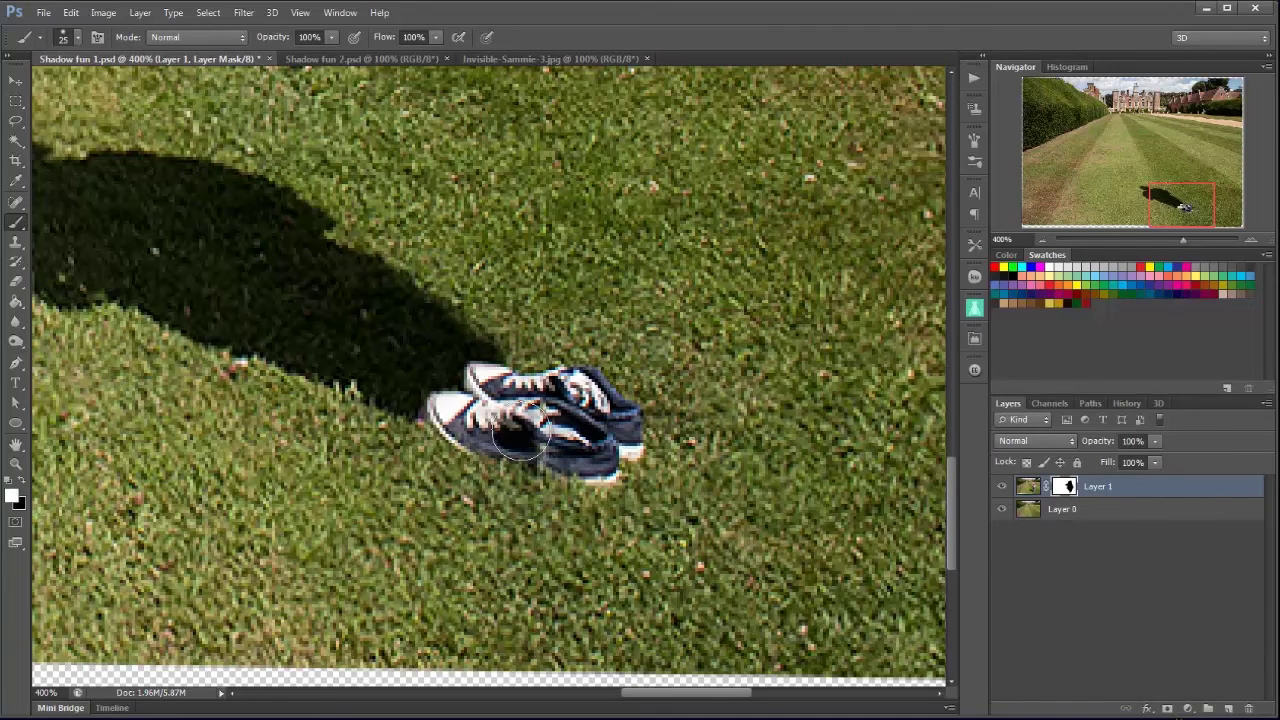
{"action": "mouse_move", "coordinate": [525, 445]}
{"action": "left_mouse_down"}
{"action": "mouse_move", "coordinate": [520, 430]}
{"action": "mouse_move", "coordinate": [460, 425]}
{"action": "mouse_move", "coordinate": [540, 445]}
{"action": "mouse_move", "coordinate": [460, 425]}
{"action": "mouse_move", "coordinate": [494, 443]}
{"action": "left_mouse_up"}
{"action": "key", "text": "x"}
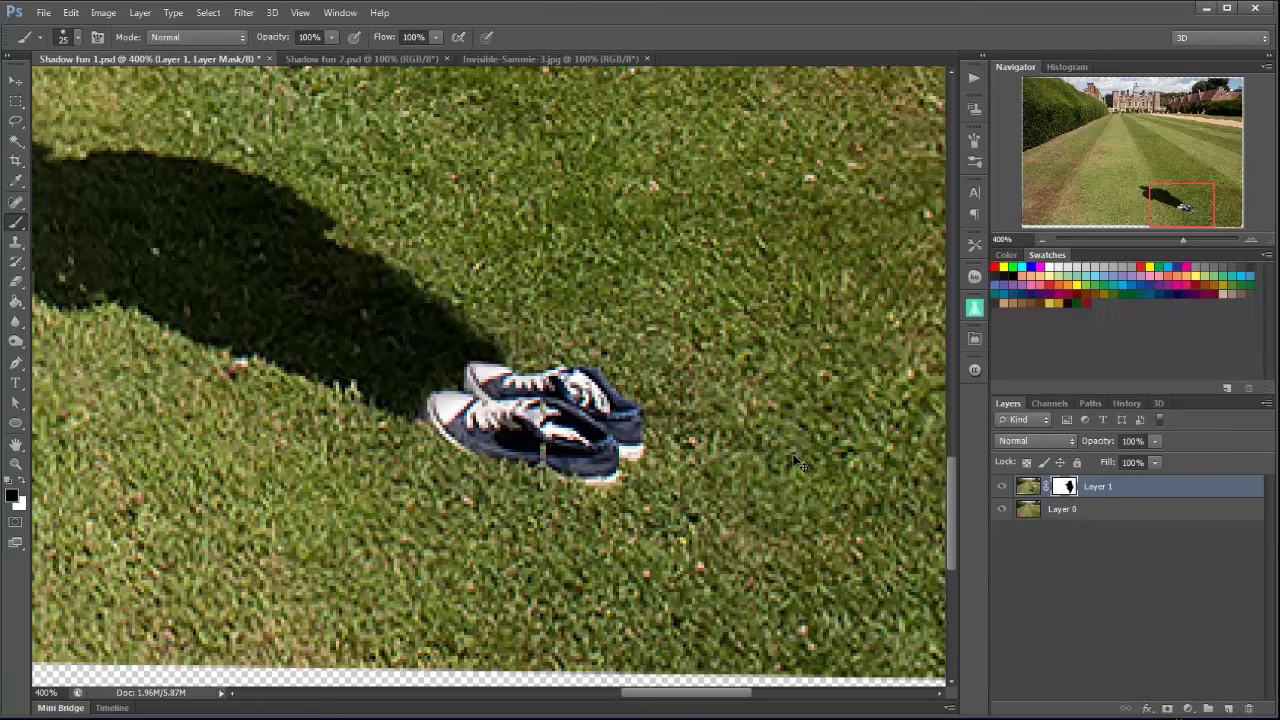
{"action": "key", "text": "ctrl+1"}
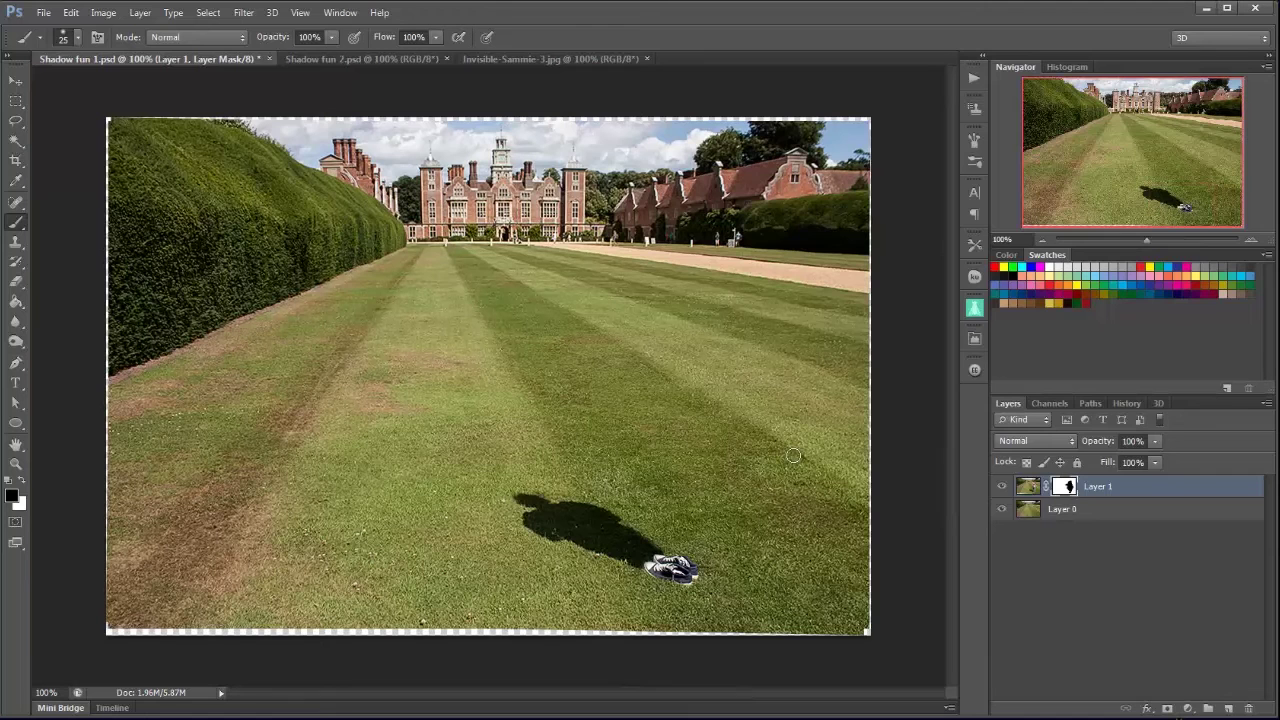
Crop the photo to a 1x1 square with the shadow and shoes near the bottom right
{"action": "left_click", "coordinate": [16, 160]}
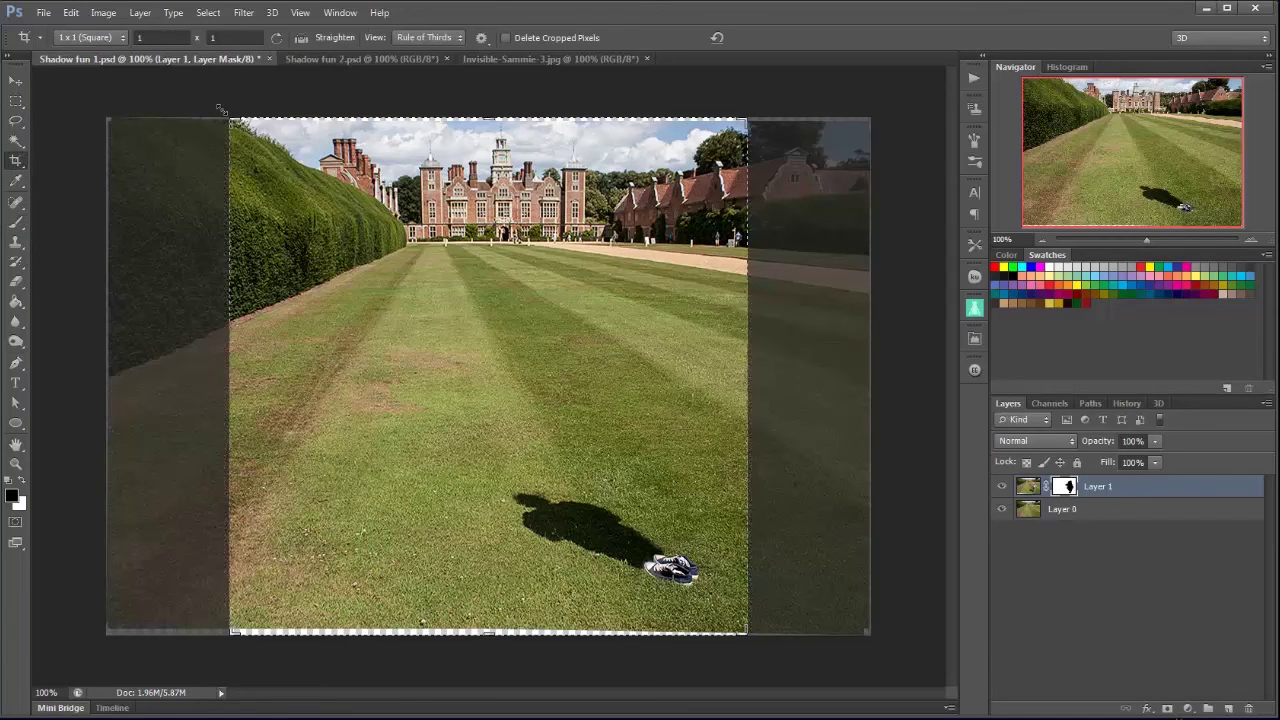
{"action": "left_click_drag", "start_coordinate": [232, 121], "coordinate": [243, 135]}
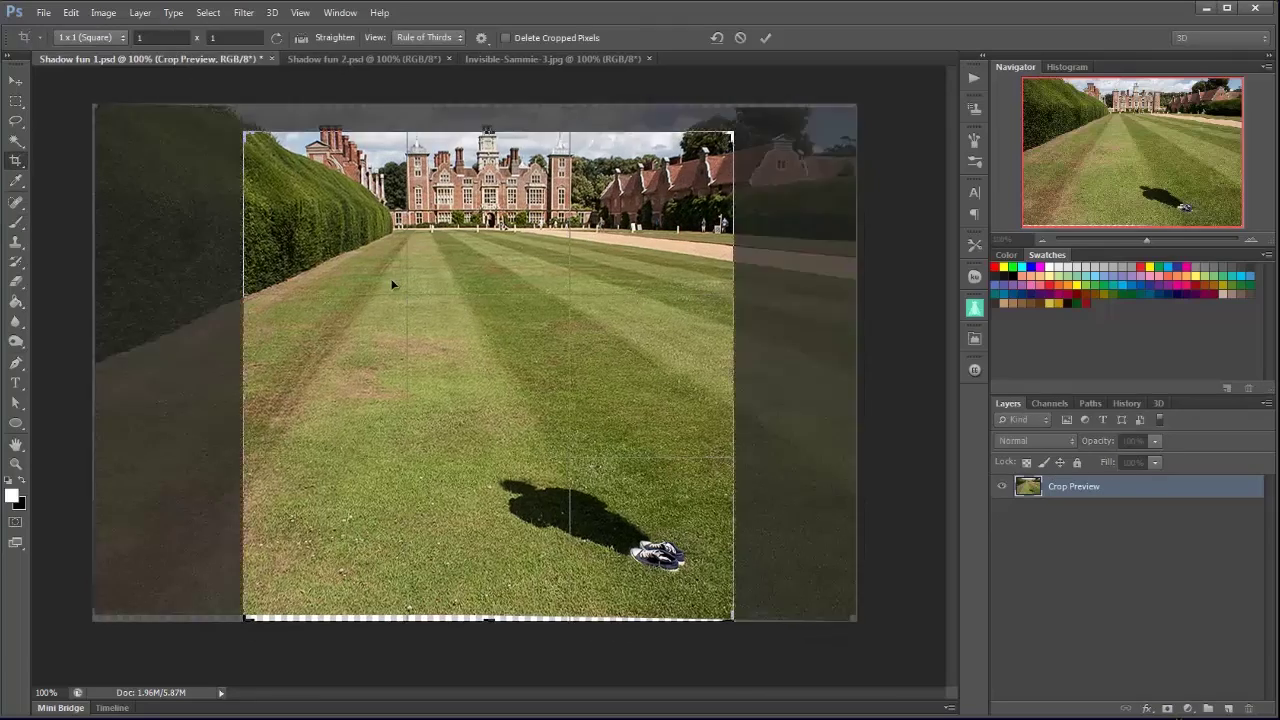
{"action": "left_click_drag", "start_coordinate": [390, 278], "coordinate": [416, 292]}
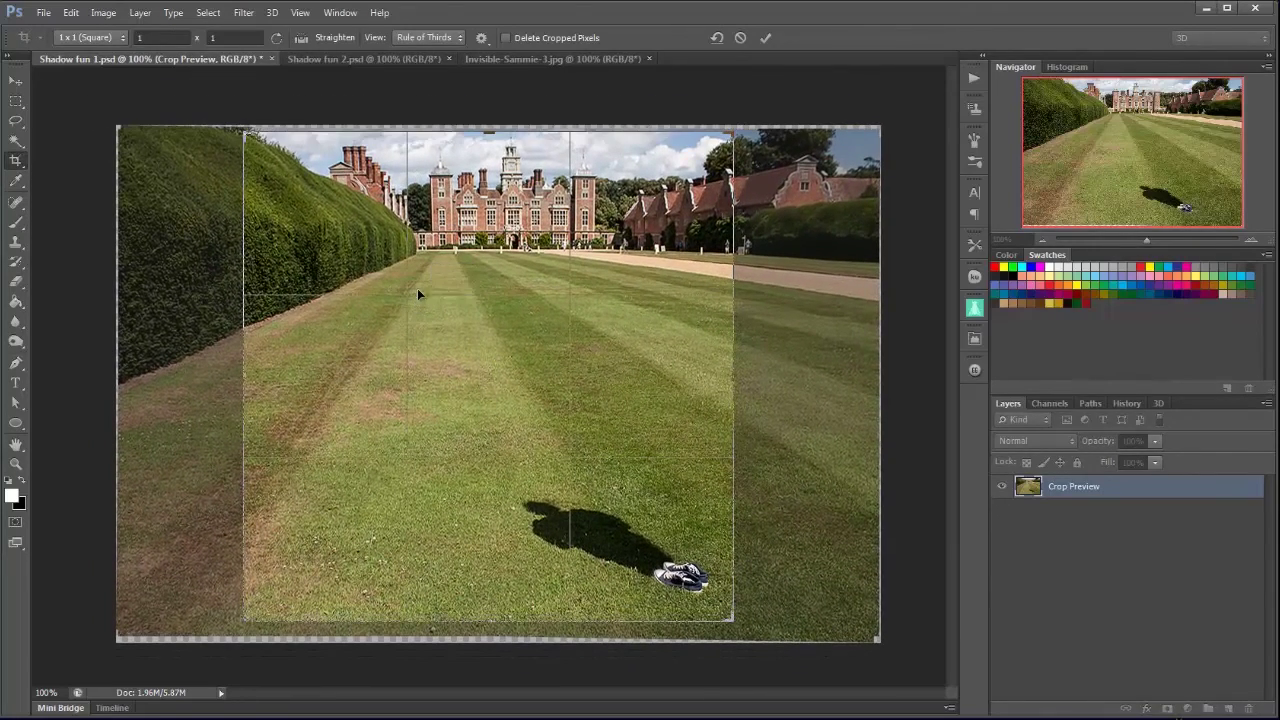
{"action": "left_click", "coordinate": [766, 37]}
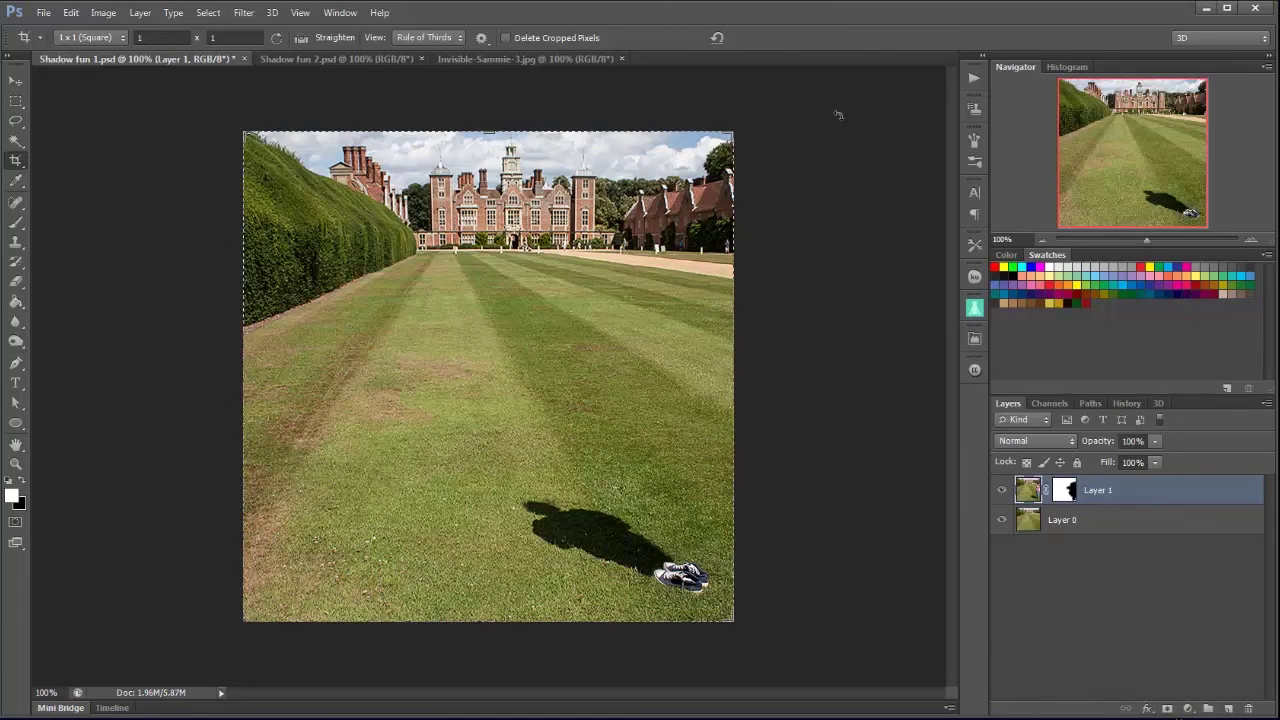
{"action": "left_click", "coordinate": [12, 80]}
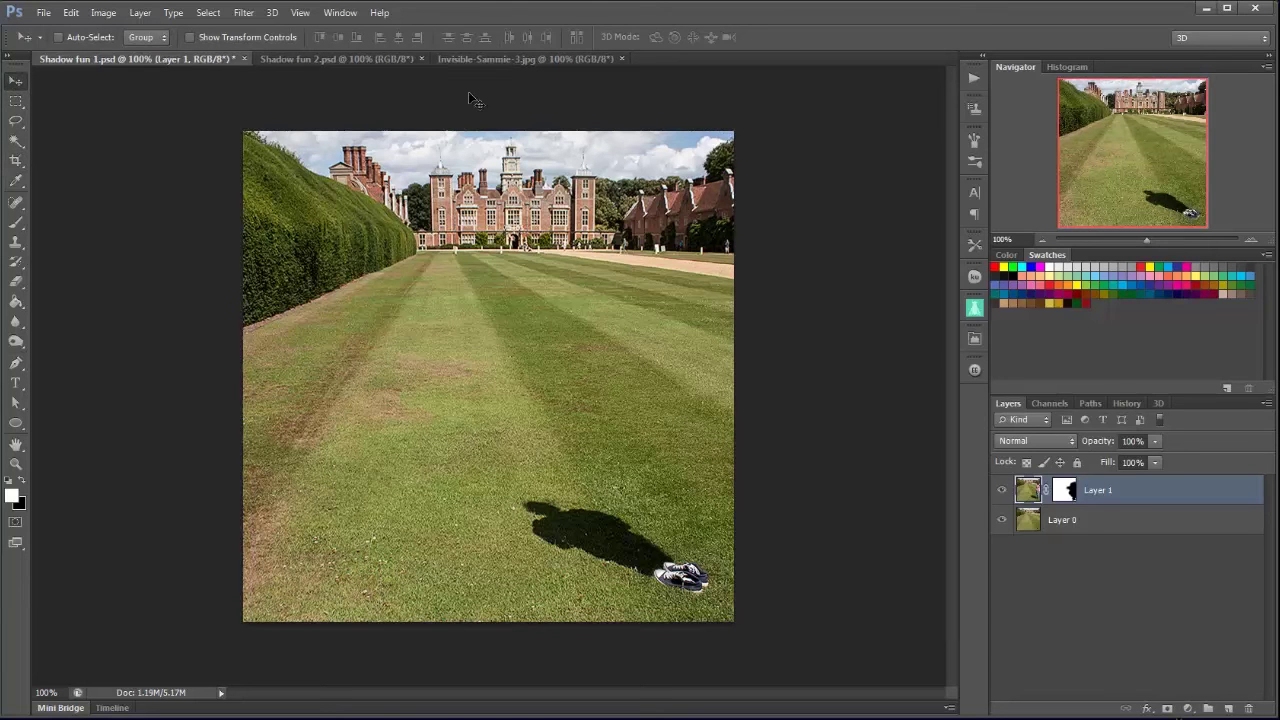
Bring the Invisible-Sammie-3.jpg quayside photo to the front
{"action": "left_click", "coordinate": [515, 58]}
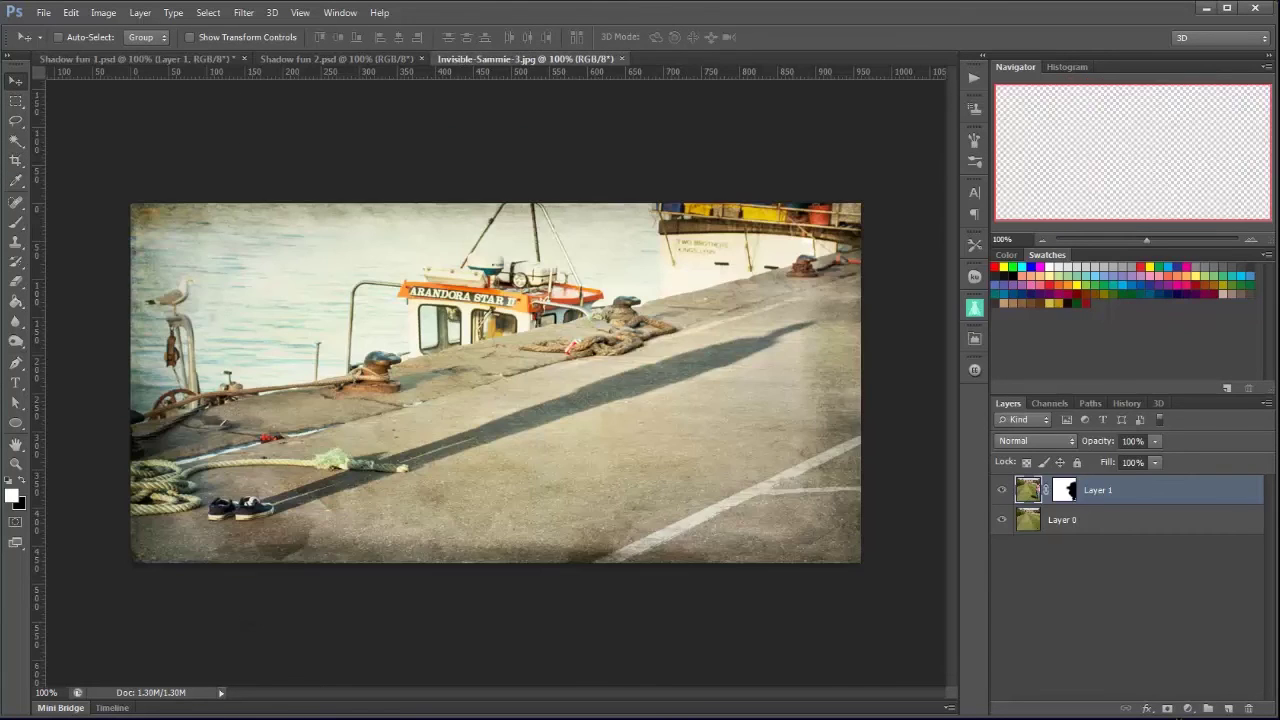